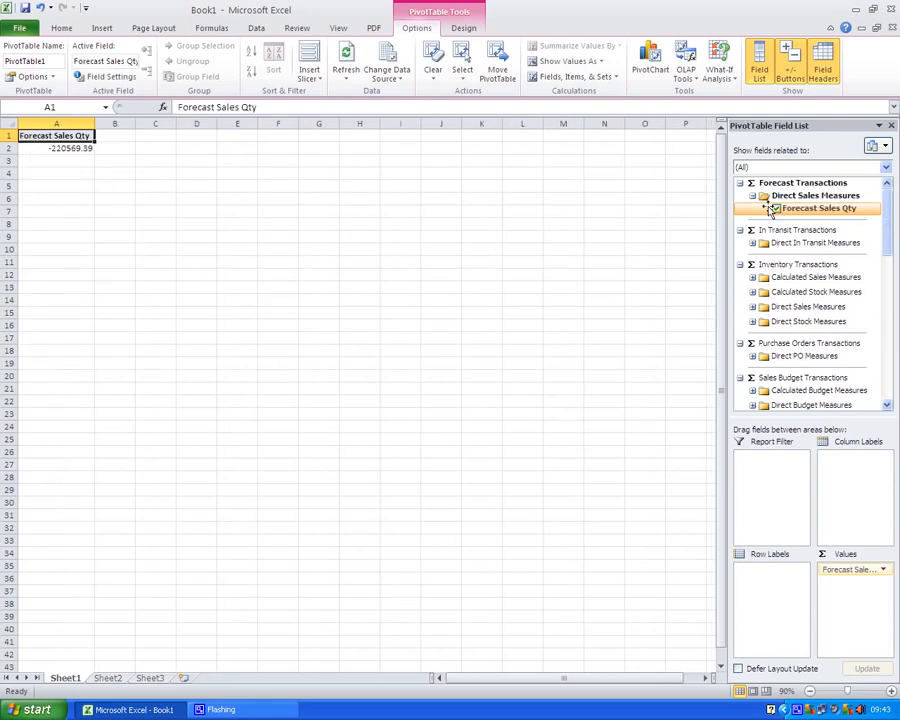
Insert slicers for Product Class Desc, Sales Region, Country and the Time Dimension's separate Year field.
click(311, 60)
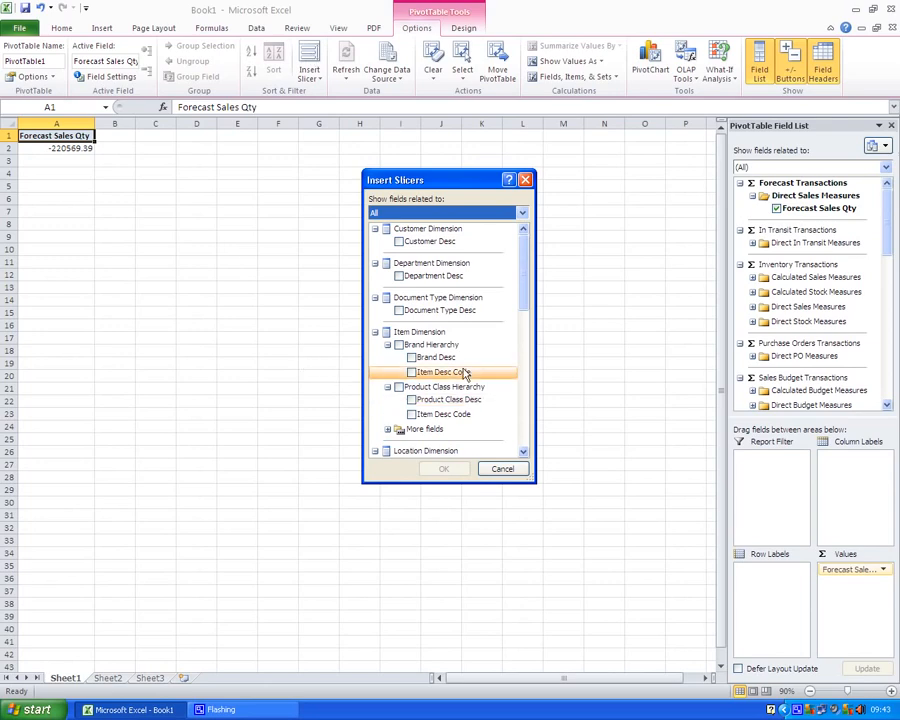
drag(523, 278, 516, 350)
click(411, 302)
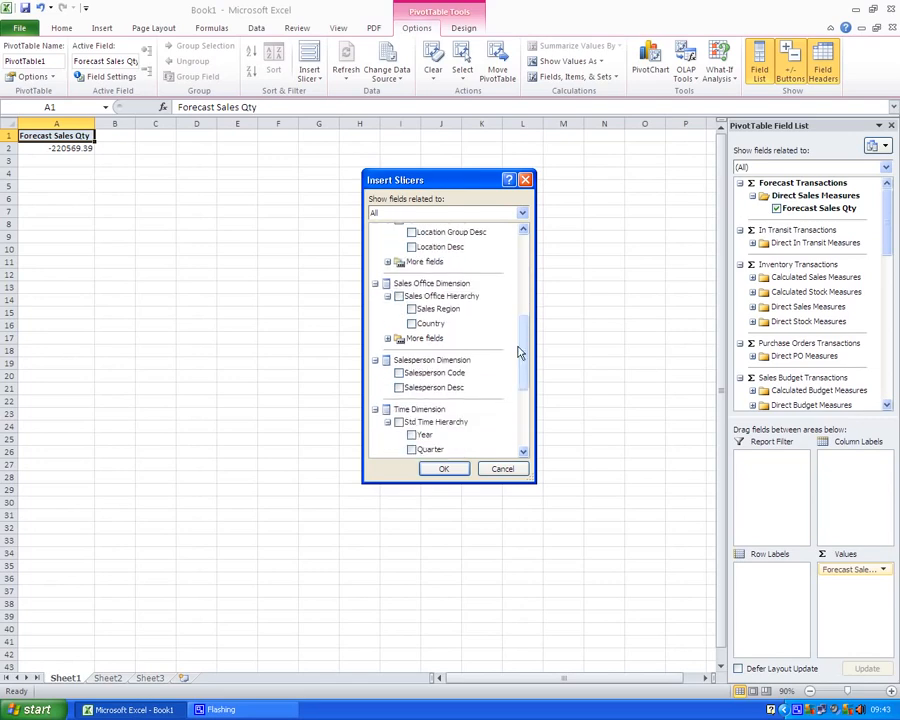
click(412, 310)
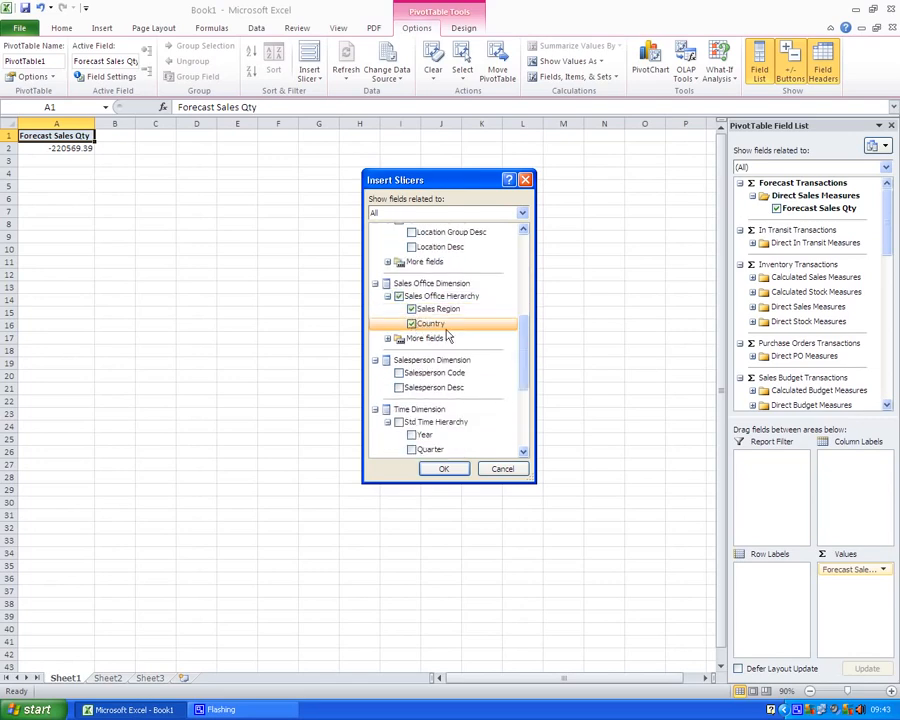
click(412, 323)
drag(520, 337, 524, 376)
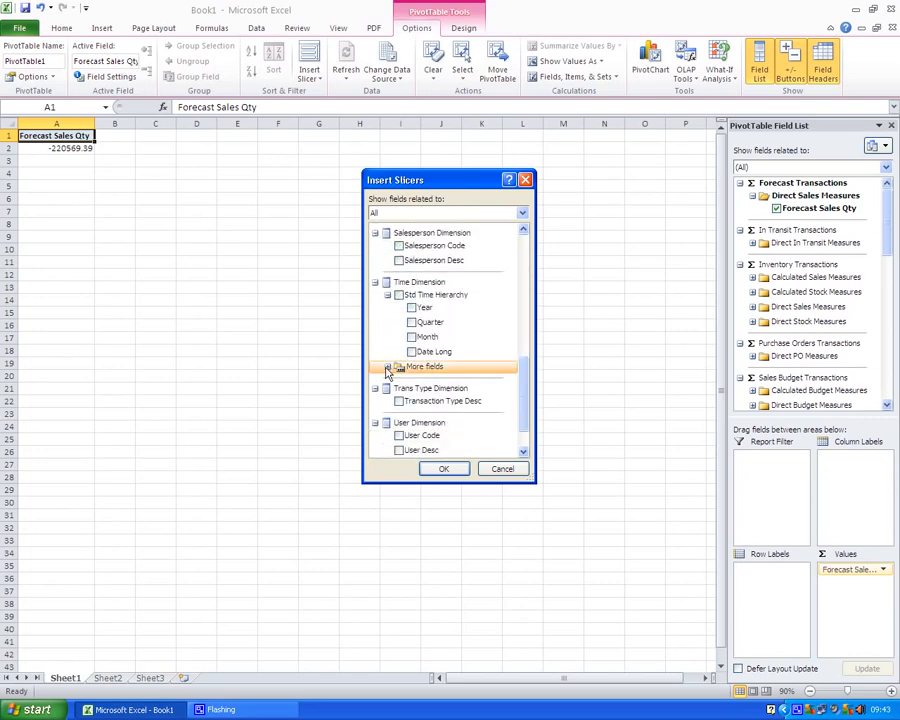
click(388, 364)
click(411, 450)
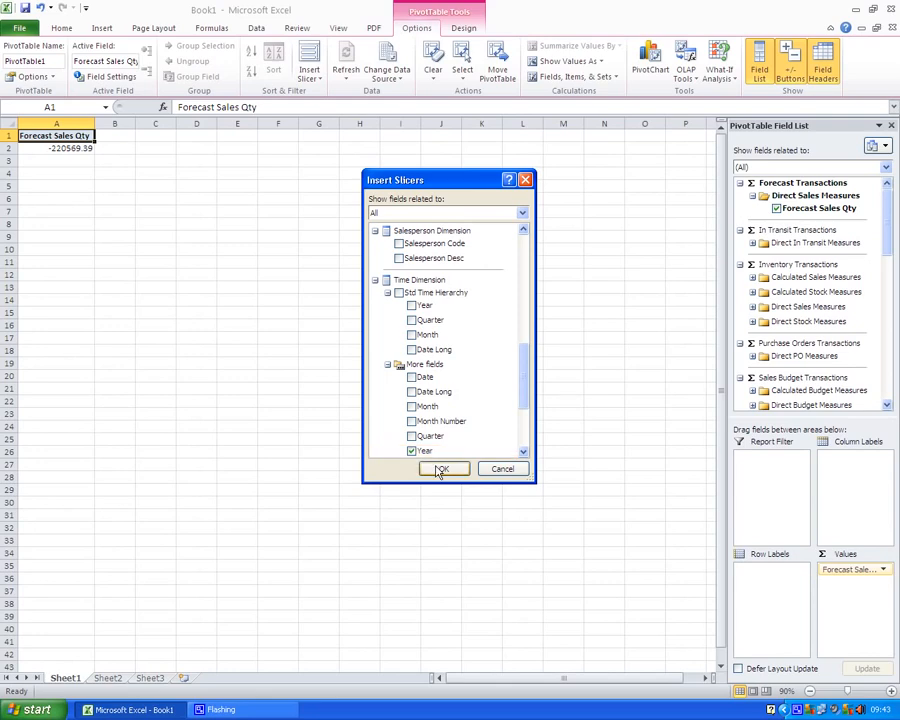
click(441, 467)
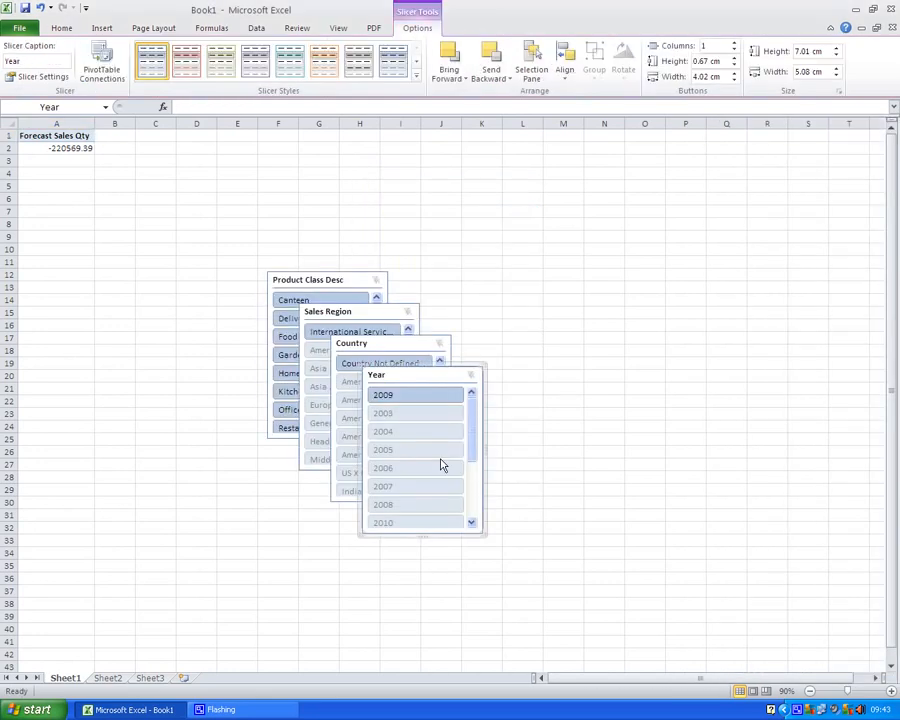
Shift the Sales Region slicer away from the overlapping stack and move the Forecast Sales Qty pivot table from A1:A2 to cell X7.
drag(350, 309, 152, 233)
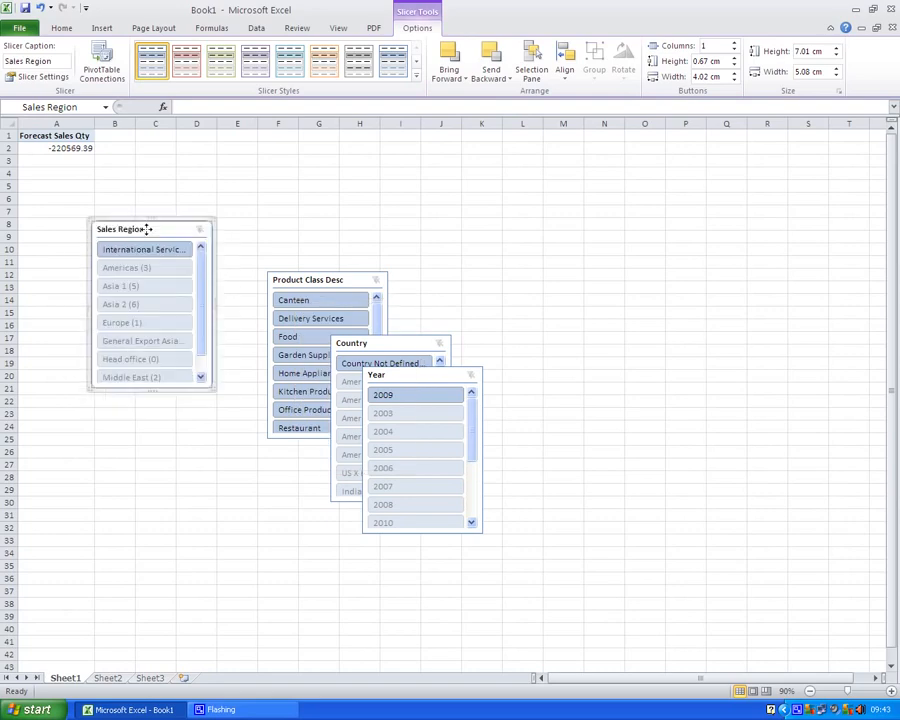
click(56, 136)
drag(56, 138, 52, 146)
key(ctrl+c)
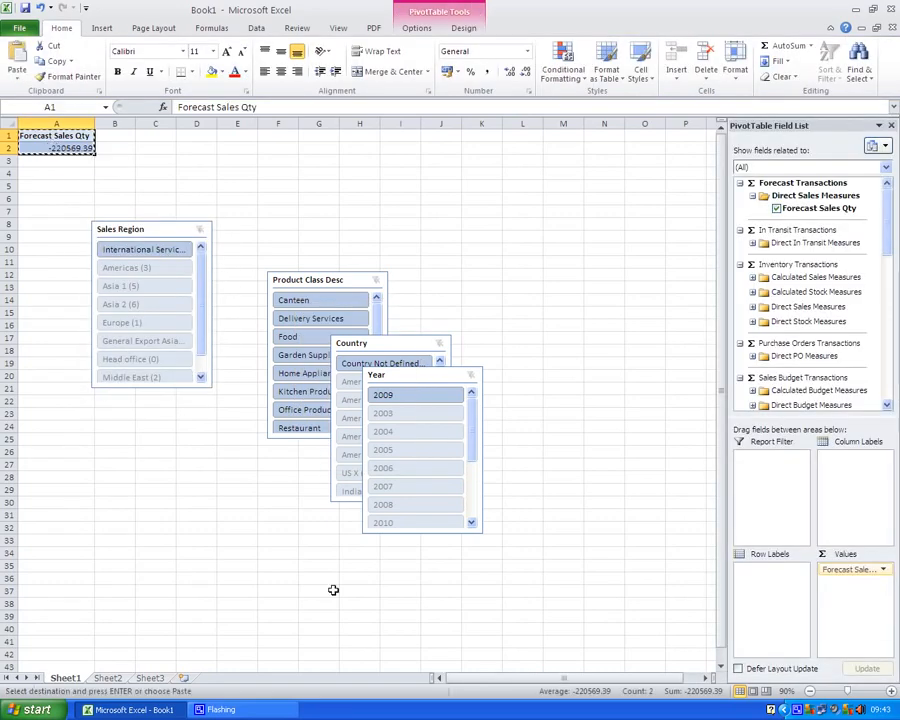
drag(474, 680, 486, 680)
drag(707, 680, 707, 680)
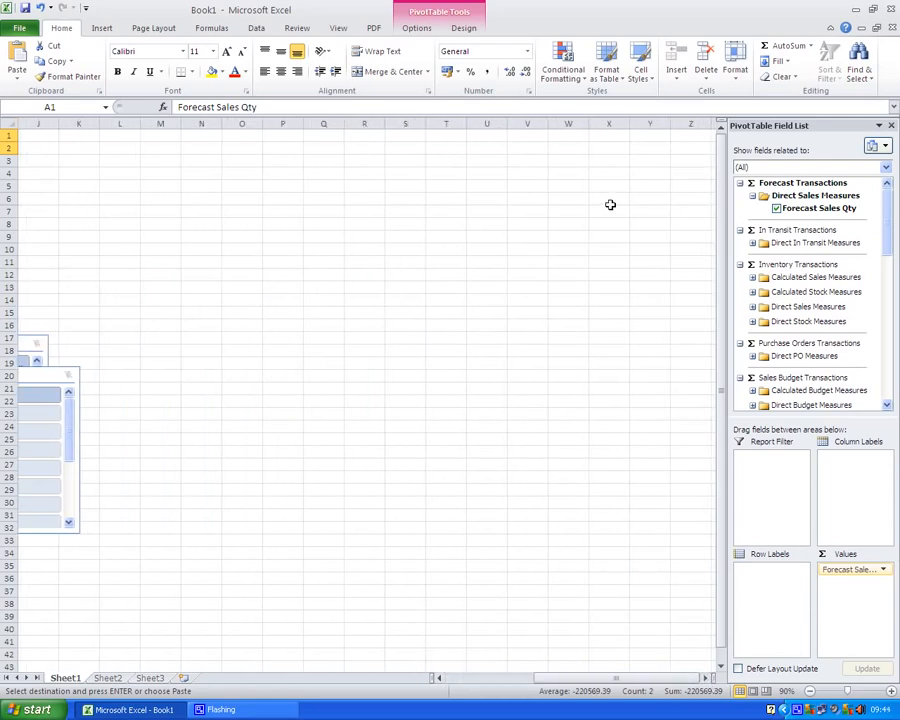
click(611, 210)
key(Return)
Arrange the Sales Region and Country slicers side by side from cell A1, and stack Product Class Desc above Year over columns R to T.
drag(632, 686, 508, 685)
drag(115, 233, 44, 143)
drag(358, 342, 184, 150)
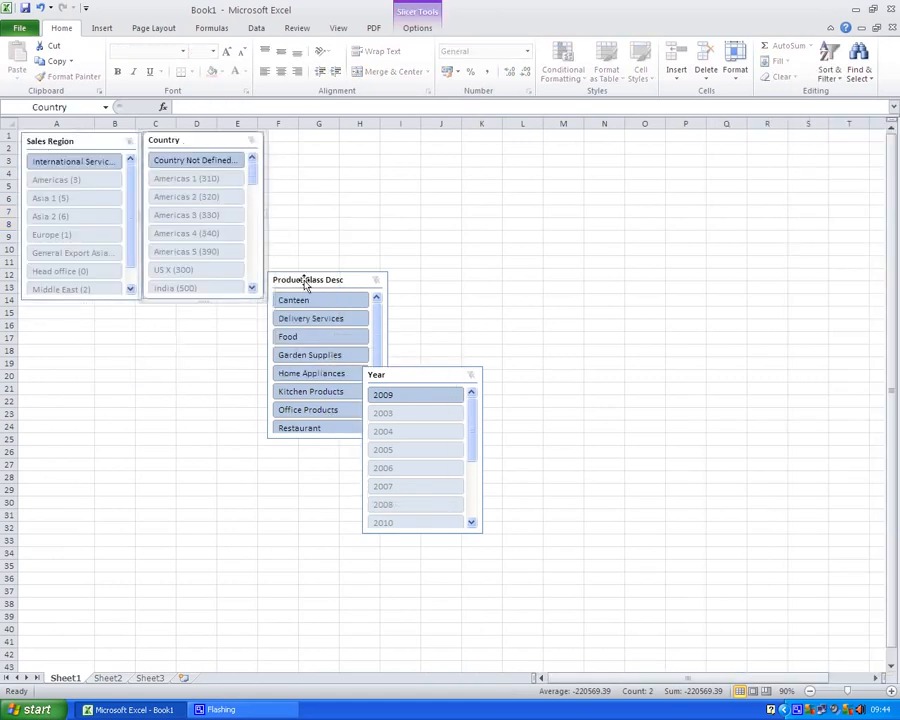
drag(307, 284, 786, 141)
drag(421, 371, 806, 306)
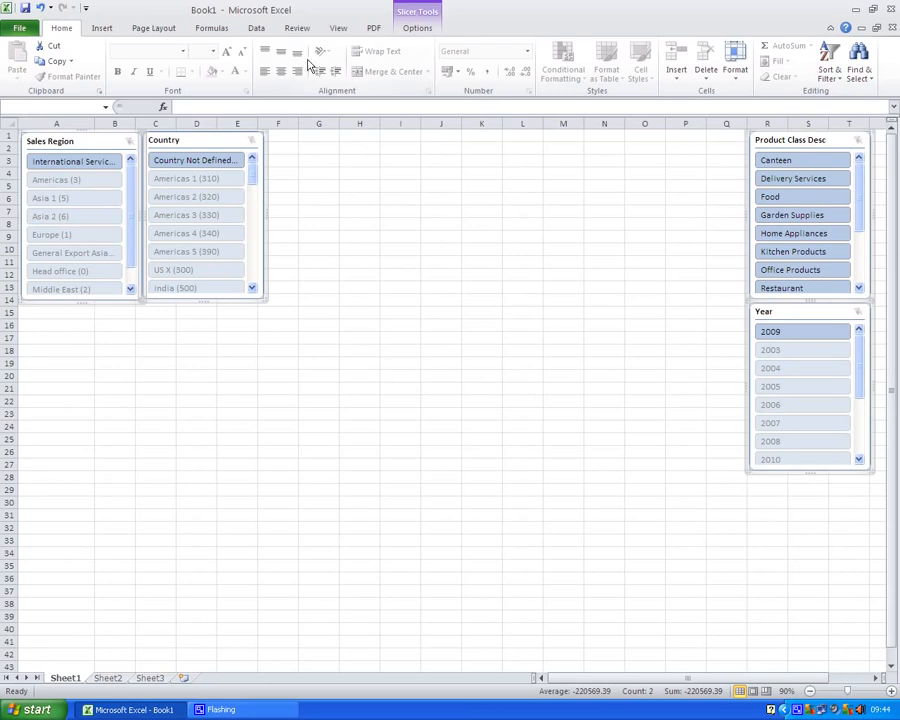
Apply the dark red slicer style to all four slicers and filter the Year slicer to 2009.
click(412, 29)
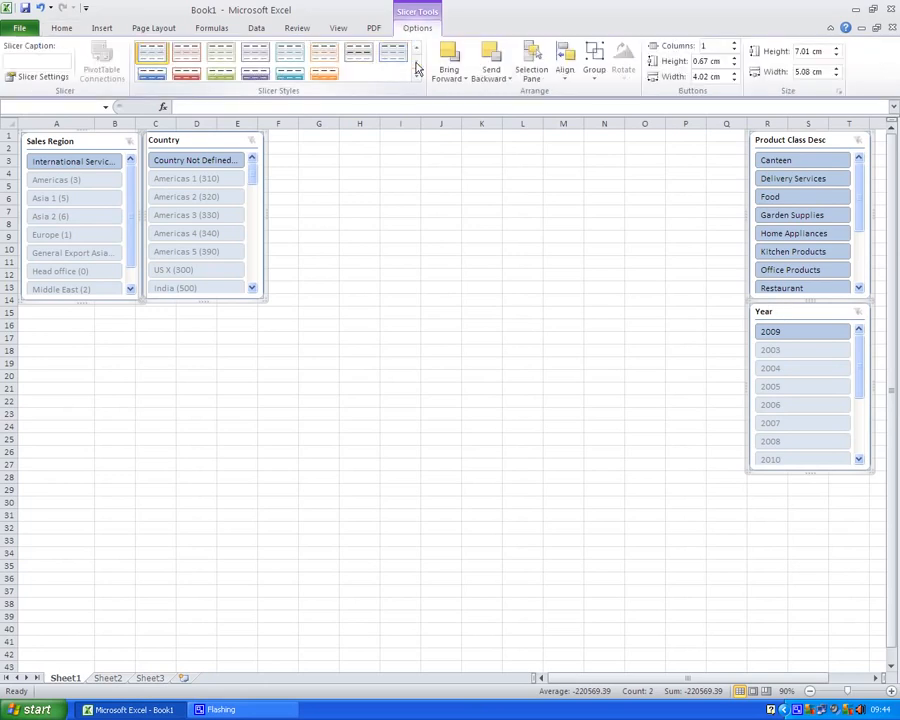
click(186, 62)
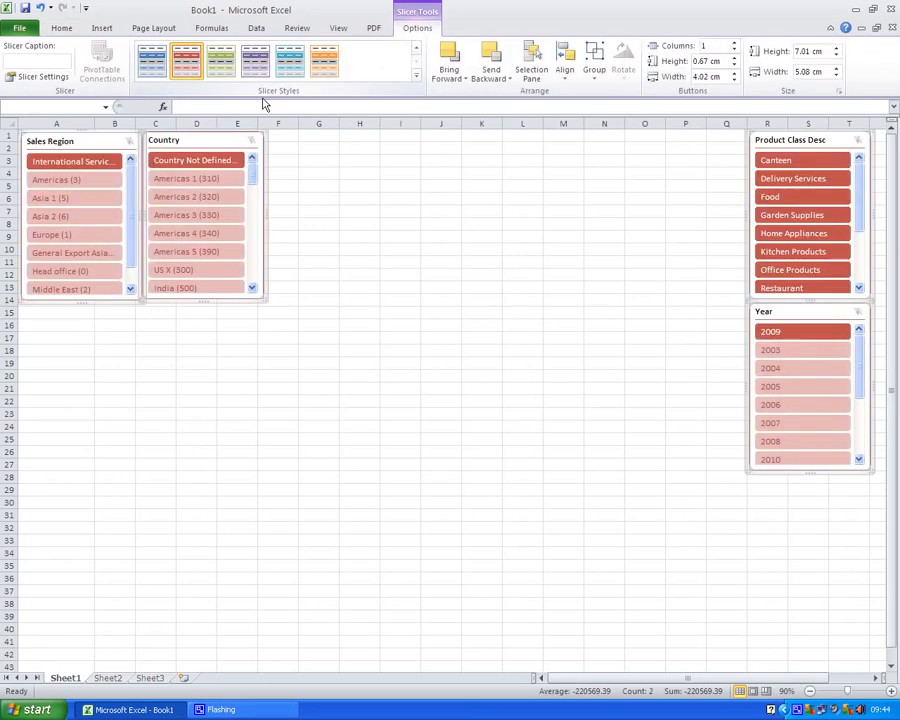
click(766, 333)
click(695, 463)
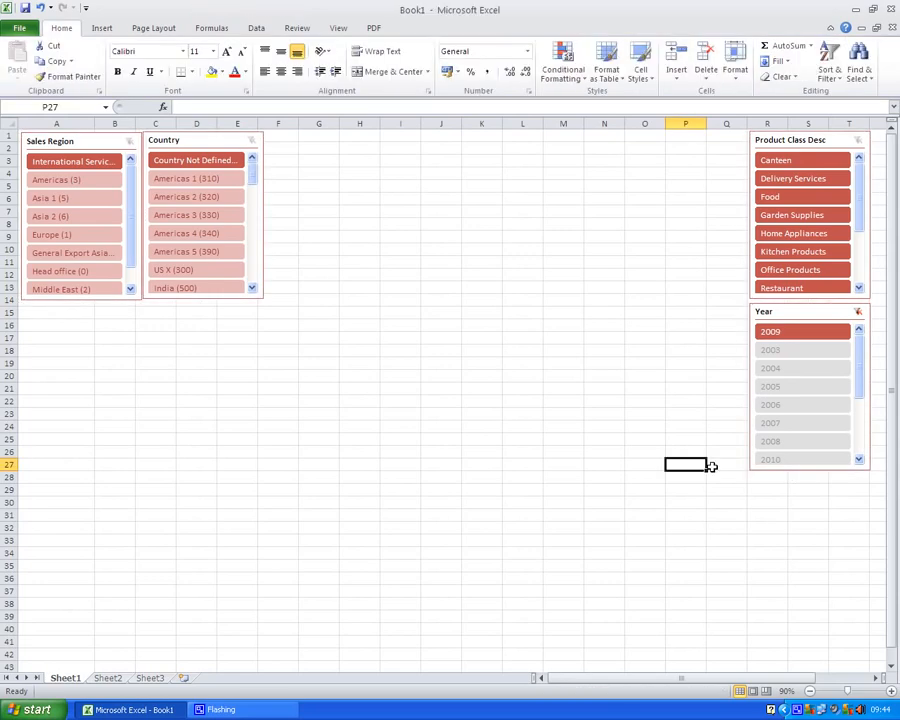
Shorten the Year slicer to a height of about 3 cm.
click(868, 471)
drag(871, 472, 869, 376)
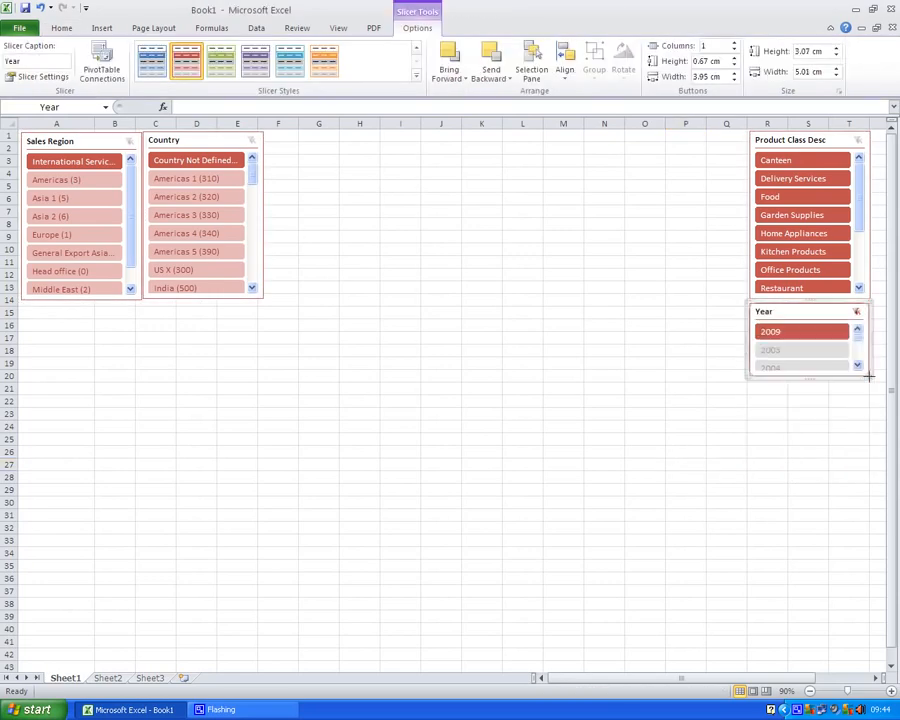
click(352, 574)
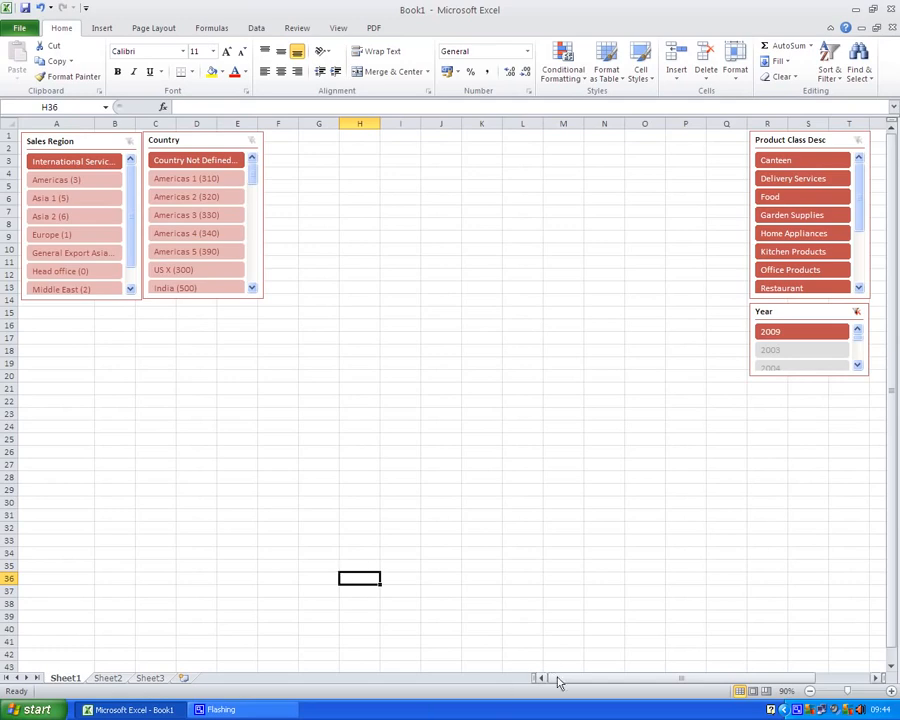
Replace Forecast Sales Qty in the pivot table at X7 with Gross Profit % from the Calculated Sales Measures.
drag(558, 683, 655, 683)
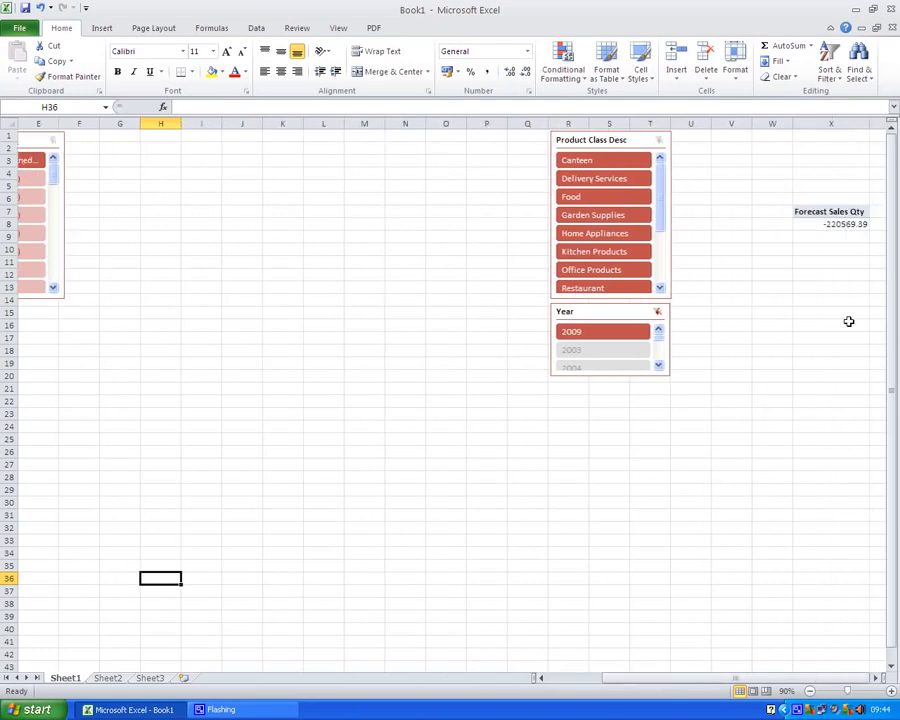
click(818, 211)
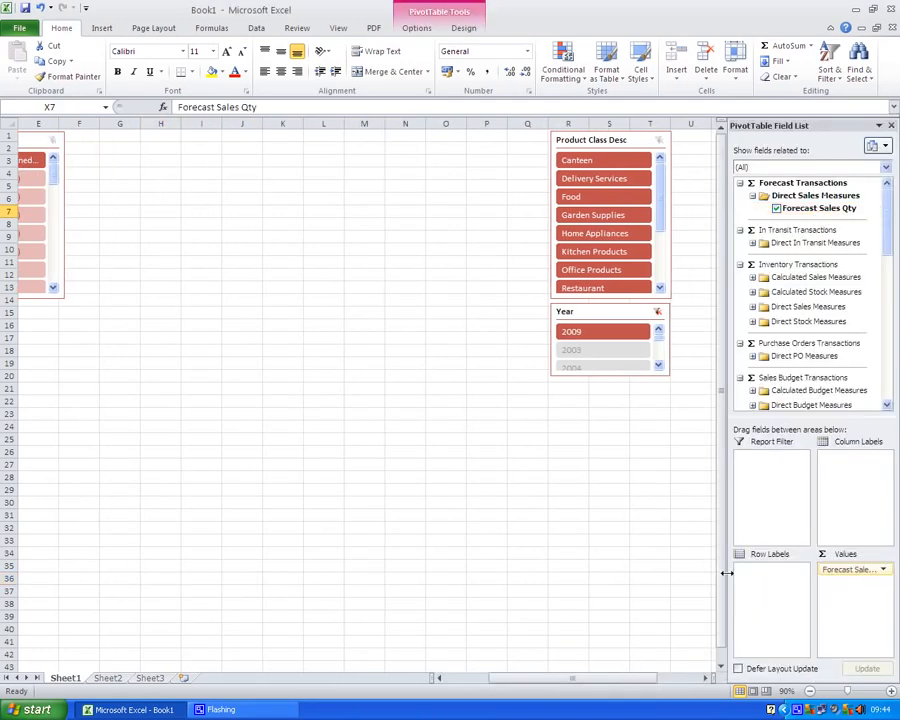
drag(705, 680, 705, 680)
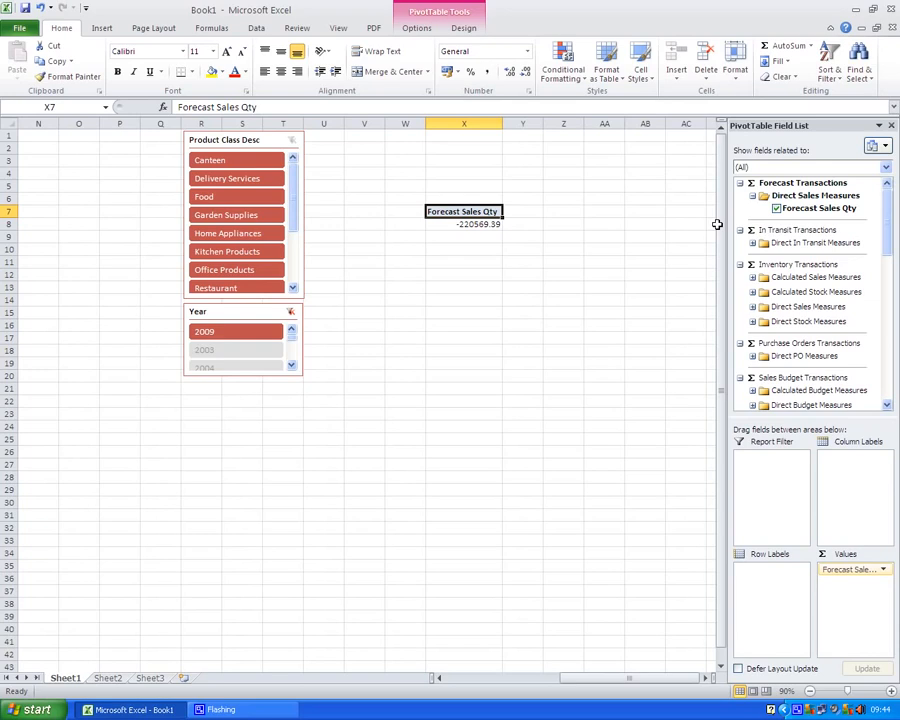
click(777, 208)
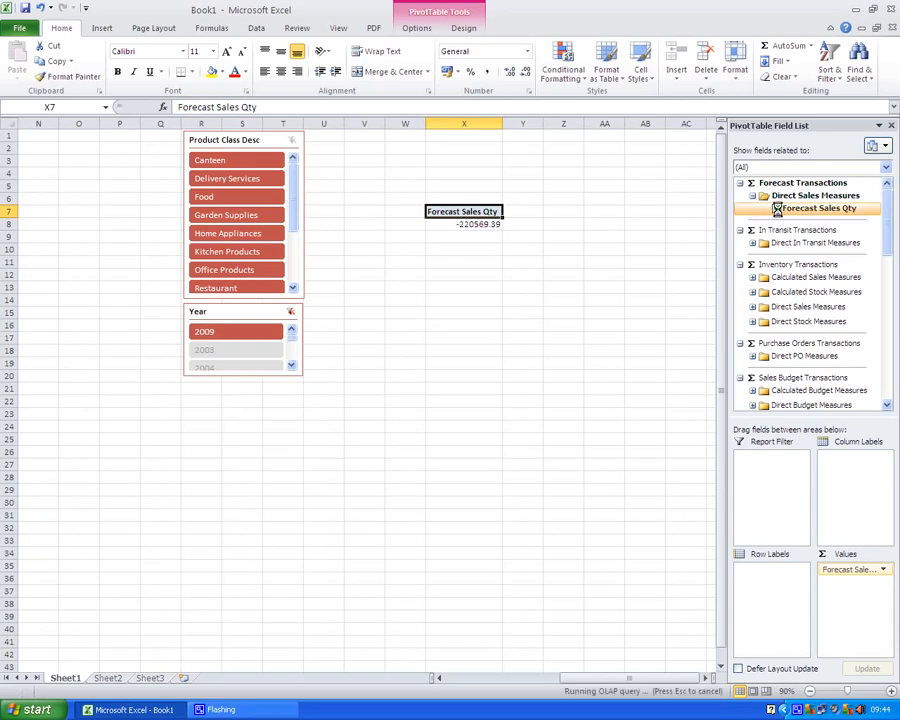
click(752, 278)
click(777, 211)
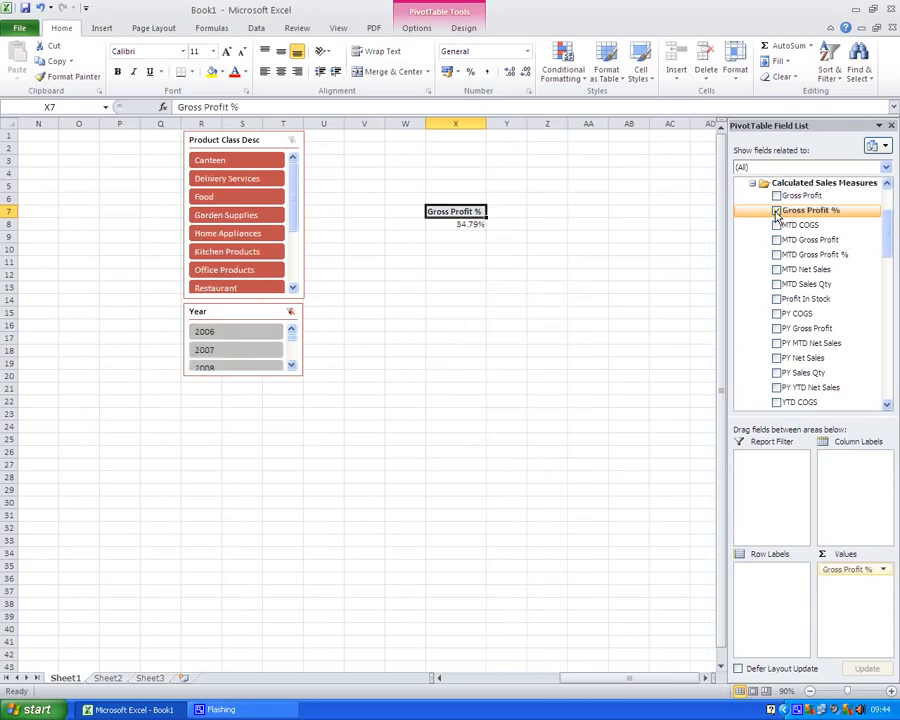
Add Net Sales Value from the Direct Sales Measures to the pivot table's values.
click(752, 184)
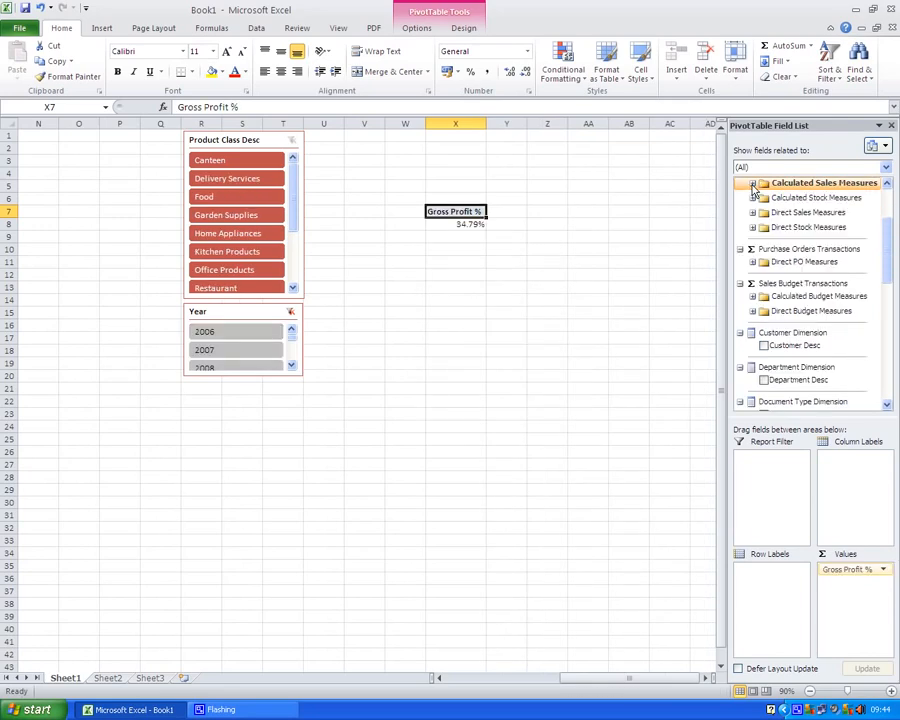
click(752, 212)
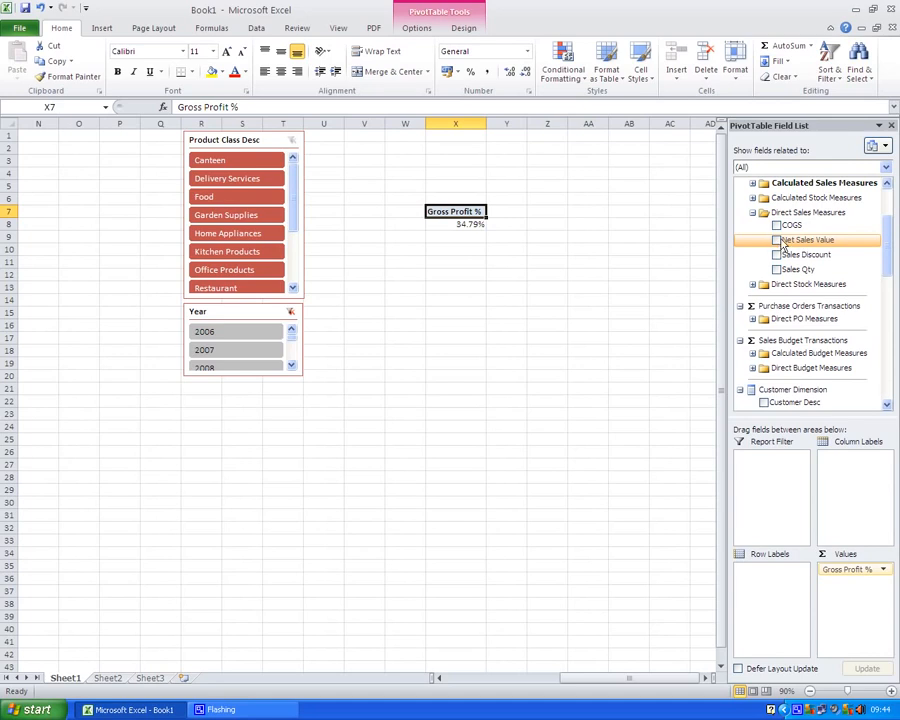
click(777, 241)
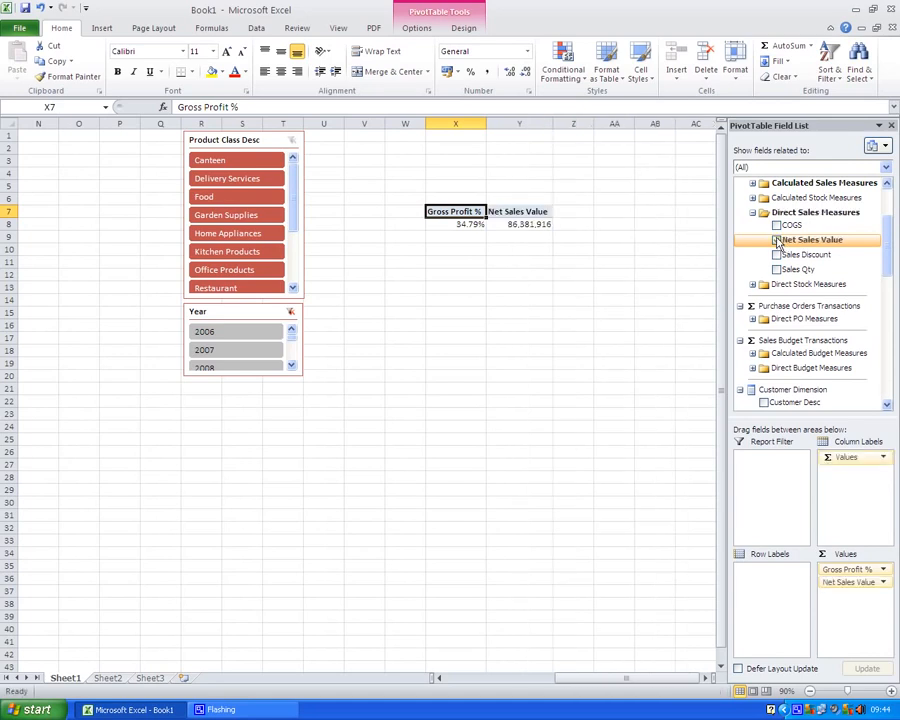
click(752, 212)
Add the Time Dimension's Month field as row labels and place Net Sales Value before Gross Profit % in the values.
drag(886, 228, 895, 322)
scroll(750, 347, down, 1)
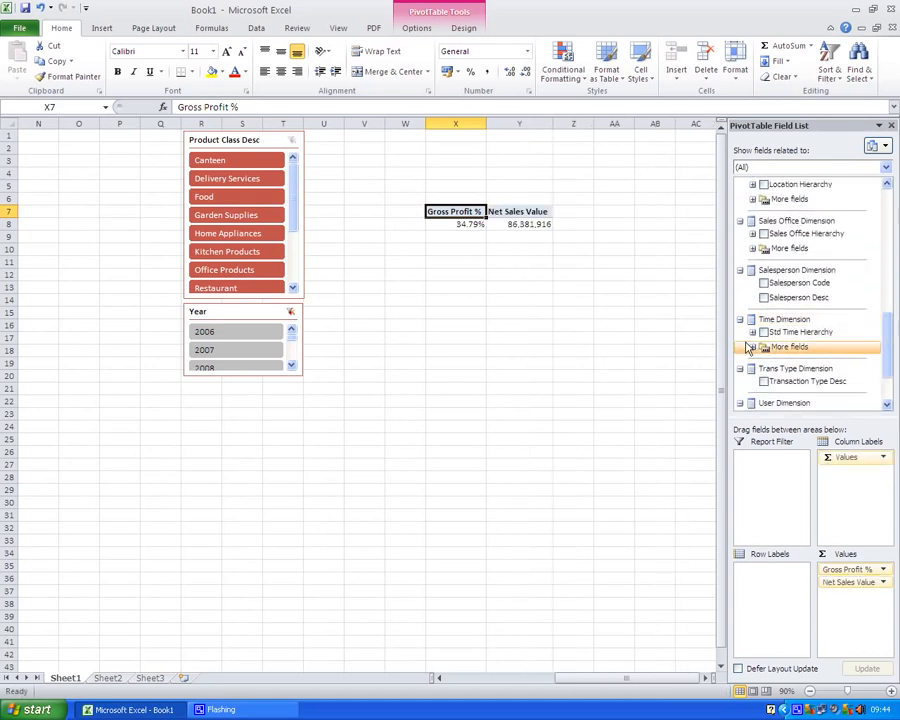
click(752, 349)
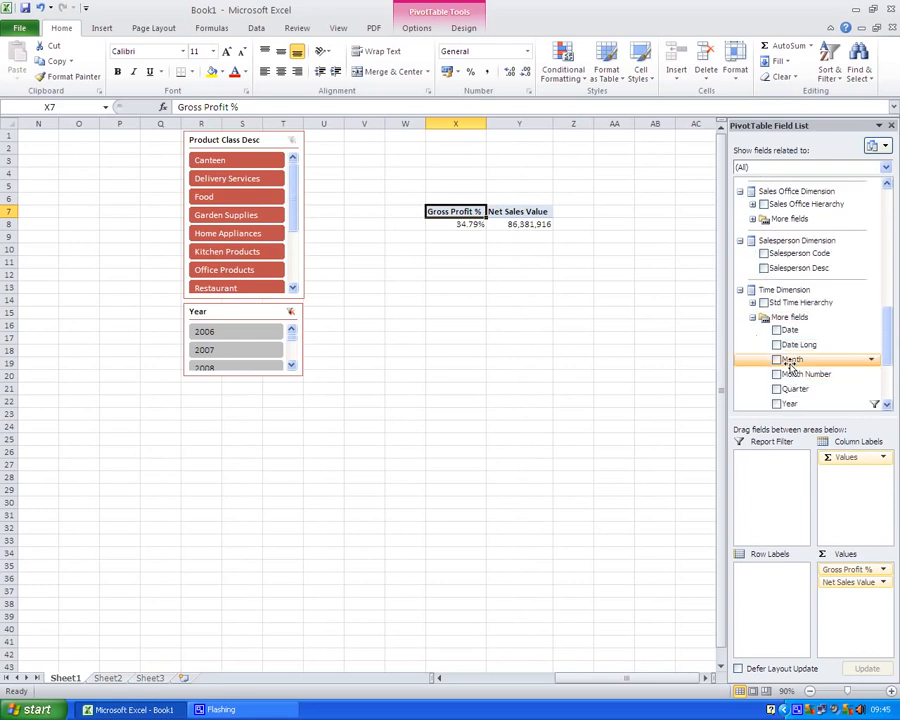
drag(790, 359, 769, 562)
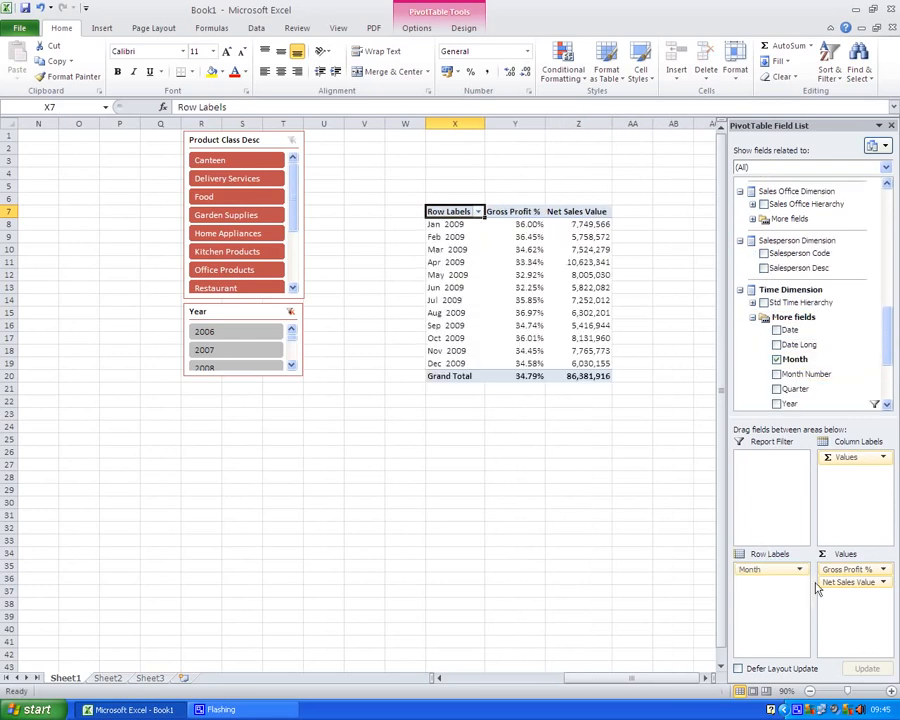
drag(838, 588, 830, 566)
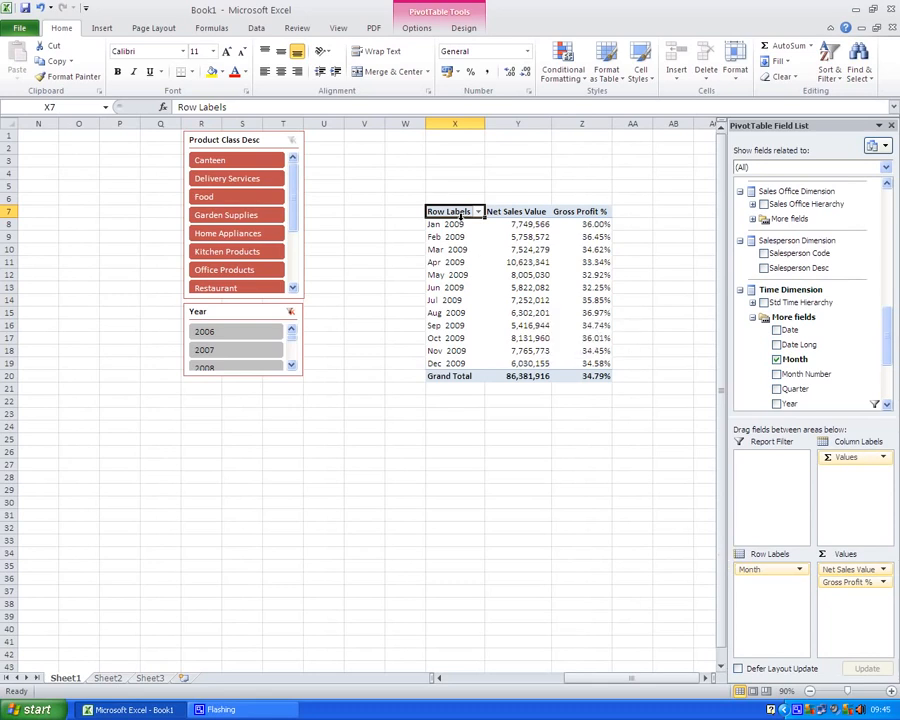
Copy the entire monthly pivot table and paste the duplicate at cell X26.
click(459, 213)
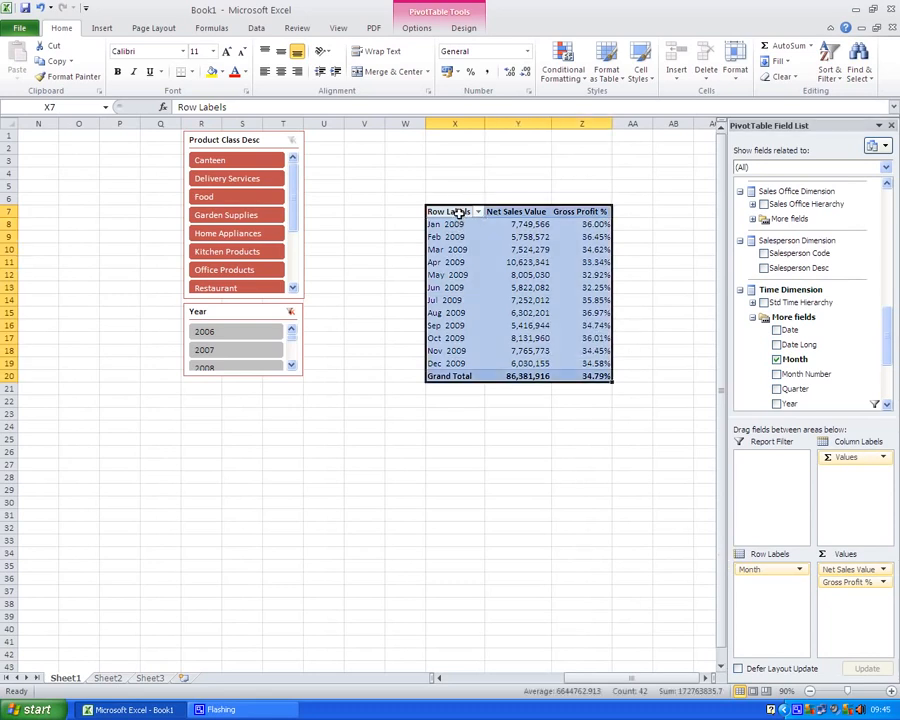
key(ctrl+c)
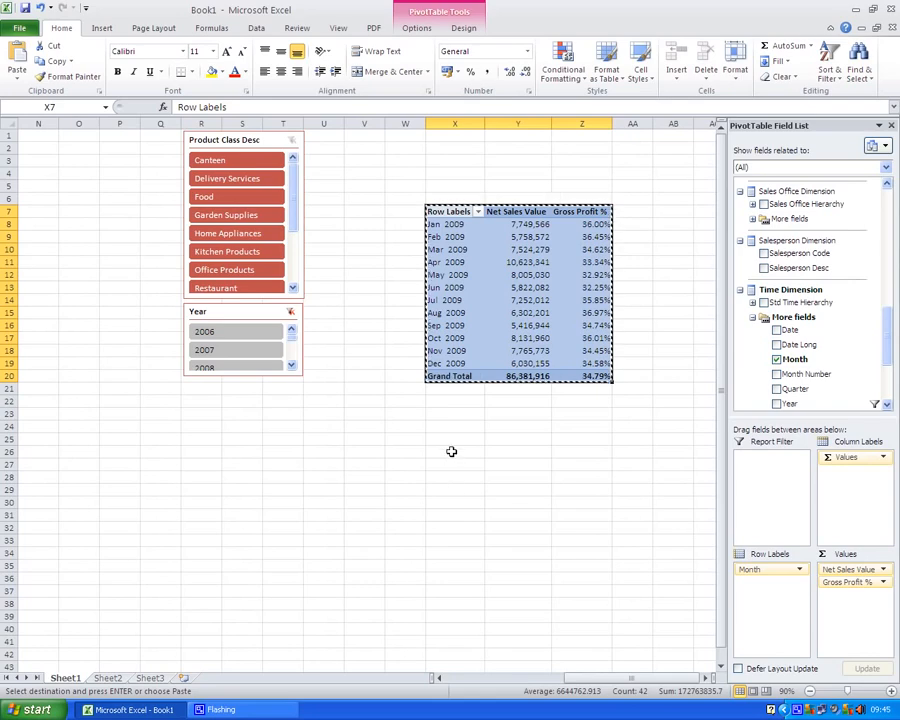
click(452, 451)
key(ctrl+v)
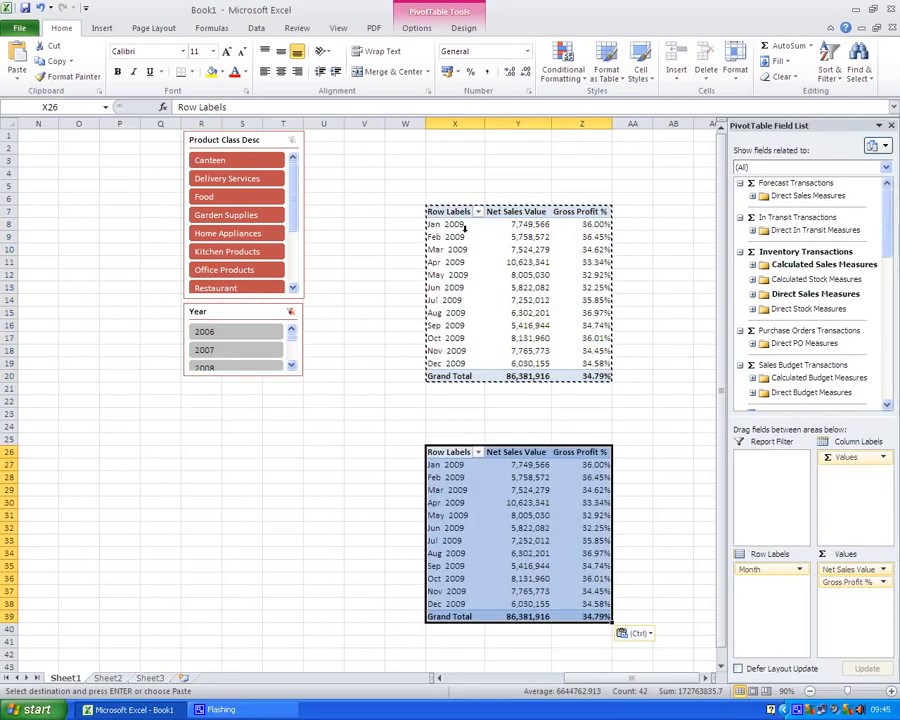
Insert a clustered column PivotChart based on the monthly pivot table at X7.
click(455, 211)
click(455, 213)
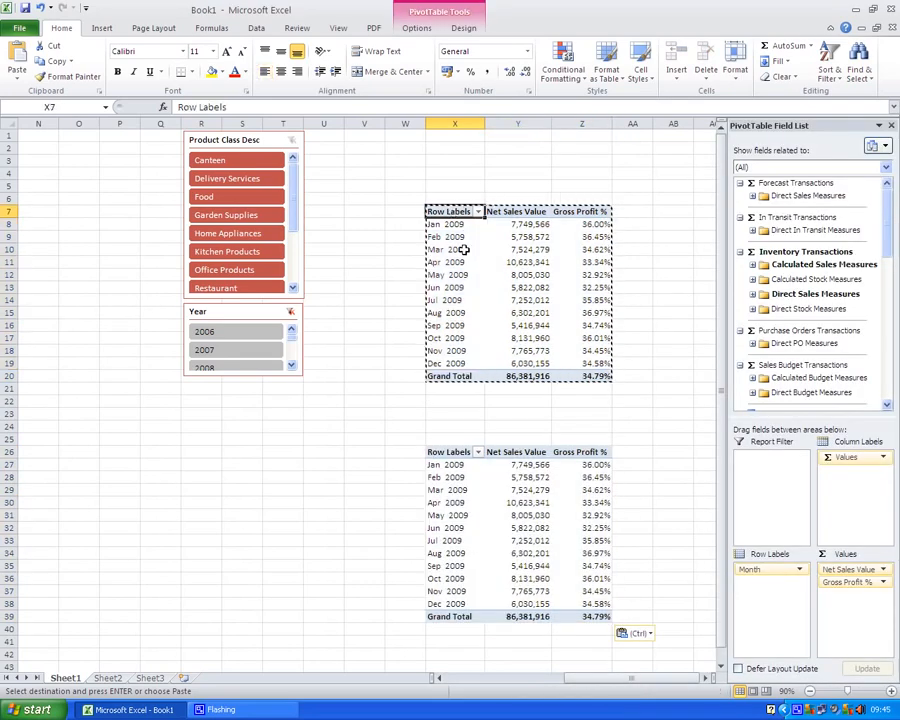
click(461, 228)
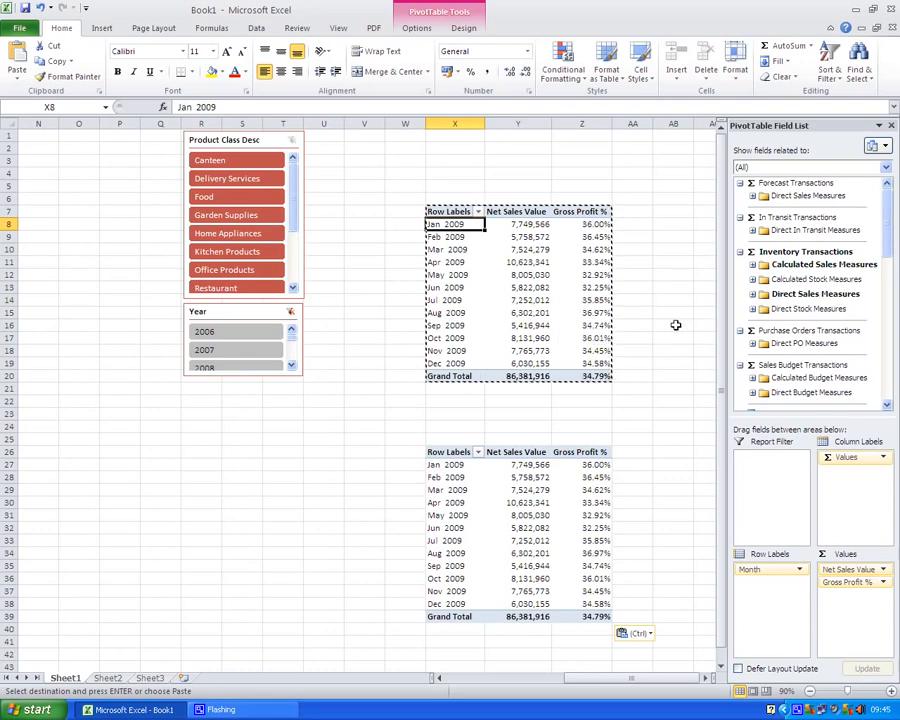
click(417, 29)
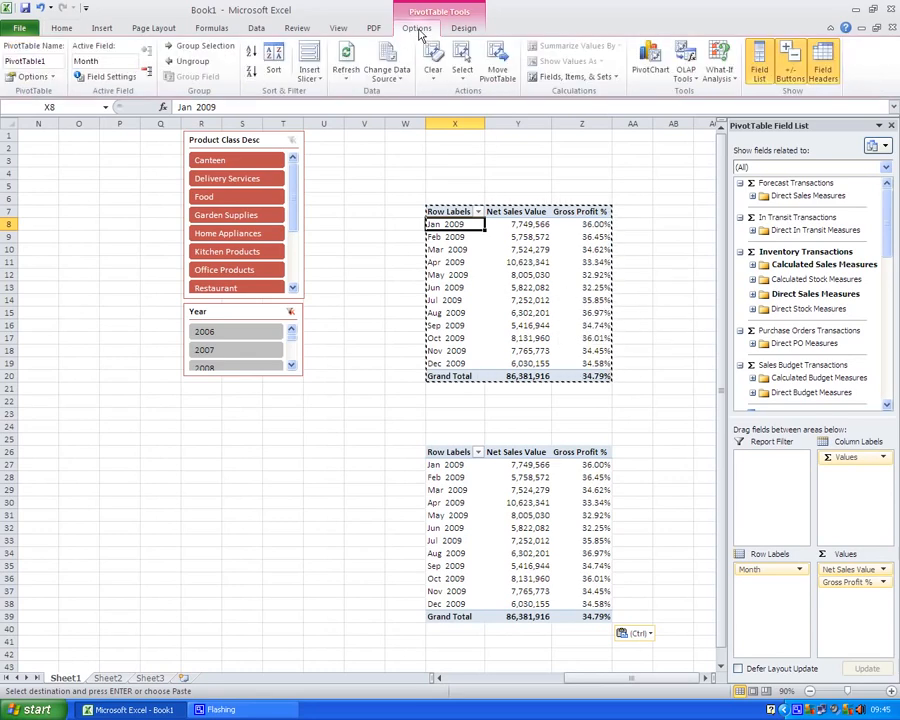
click(647, 70)
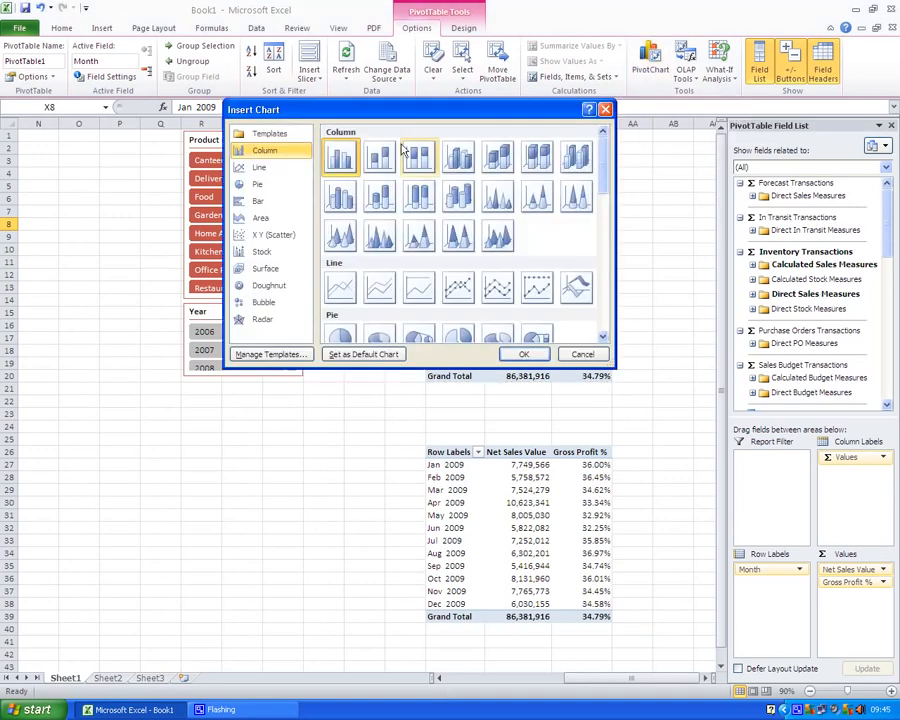
click(522, 355)
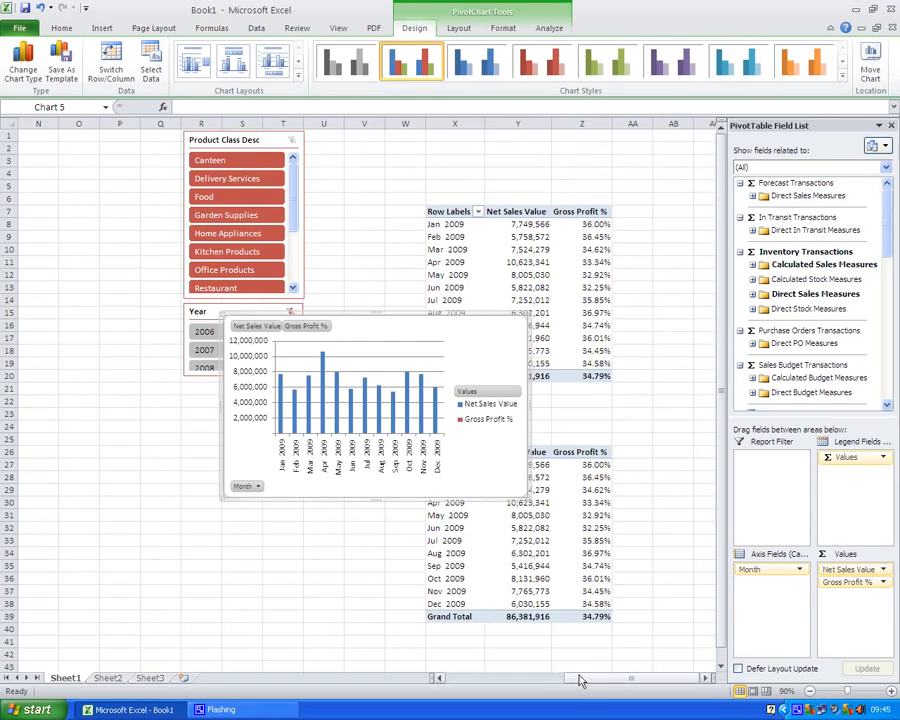
Place the pivot chart at the top of the sheet from column F and enlarge it to fill the gap between the slicers, down to row 21.
drag(580, 681, 535, 680)
drag(554, 317, 97, 176)
drag(542, 680, 522, 681)
drag(295, 178, 231, 134)
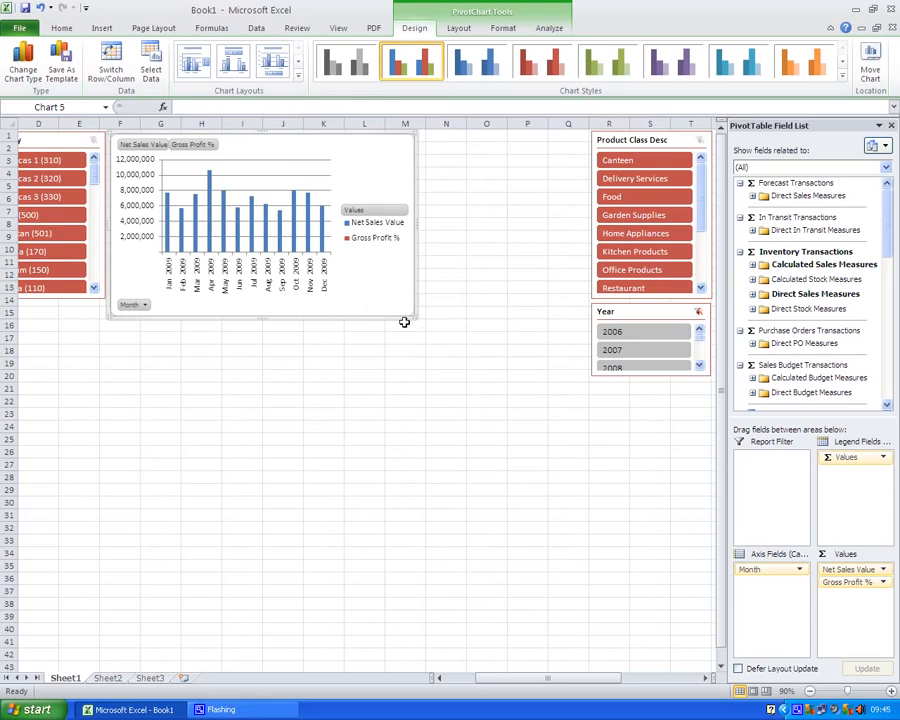
drag(416, 320, 581, 396)
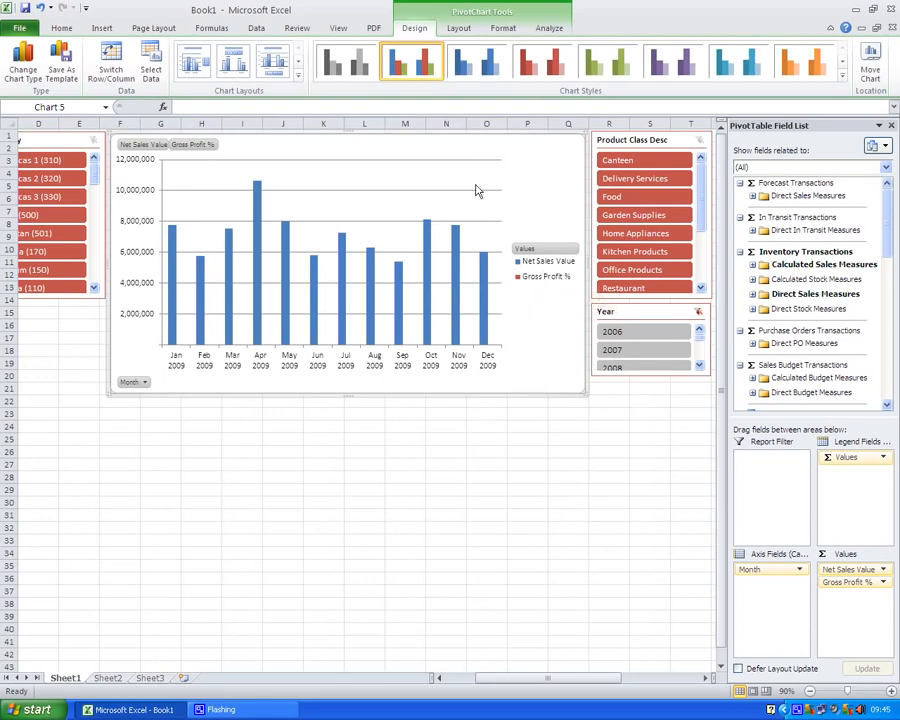
Plot the pivot chart's Gross Profit % series on the secondary axis.
click(458, 29)
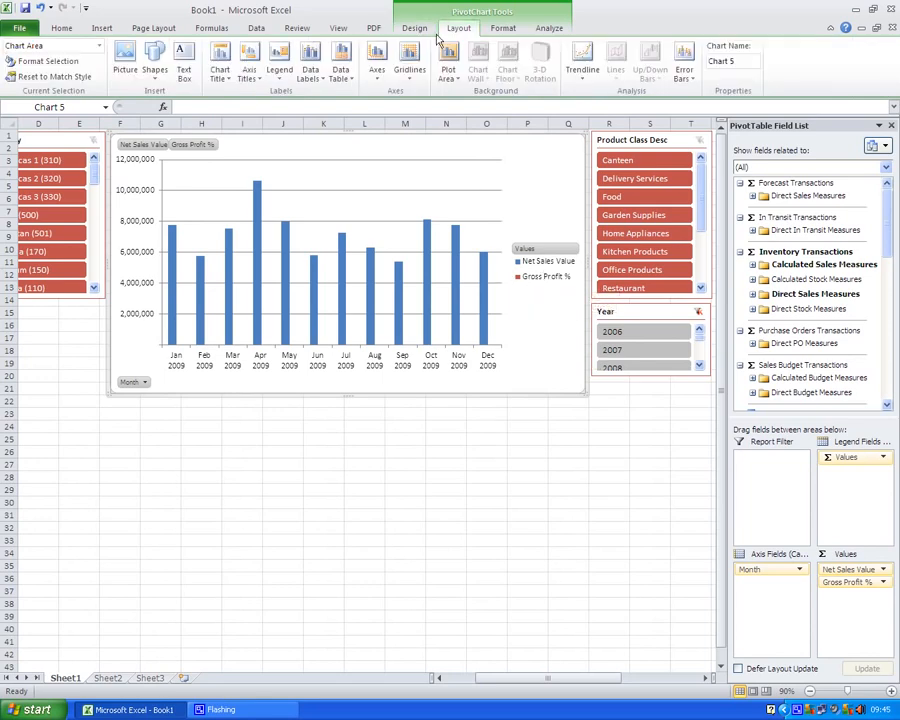
click(100, 47)
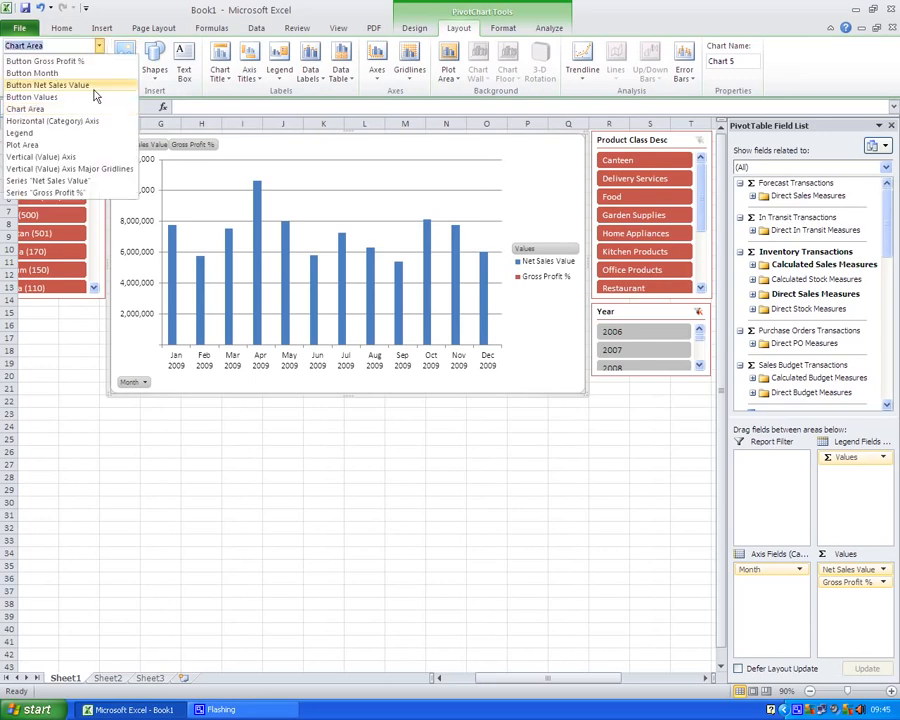
click(57, 195)
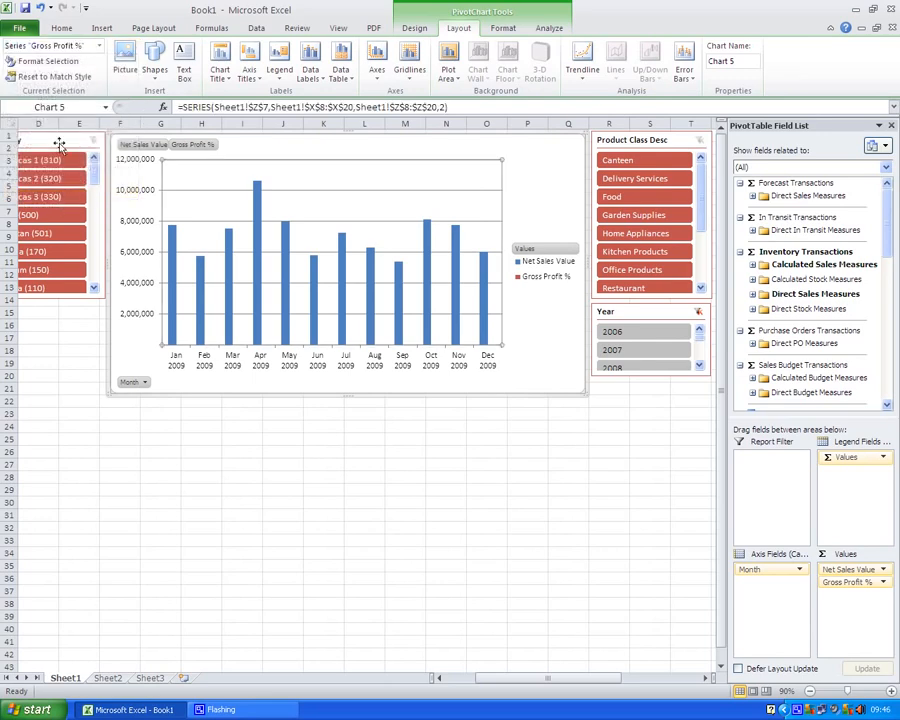
click(57, 62)
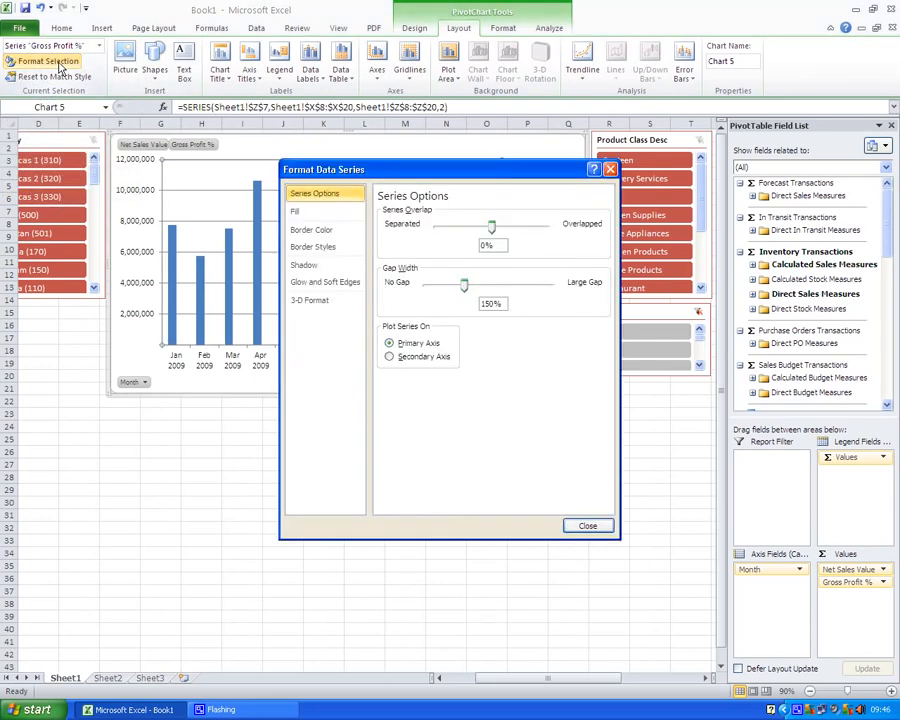
click(389, 357)
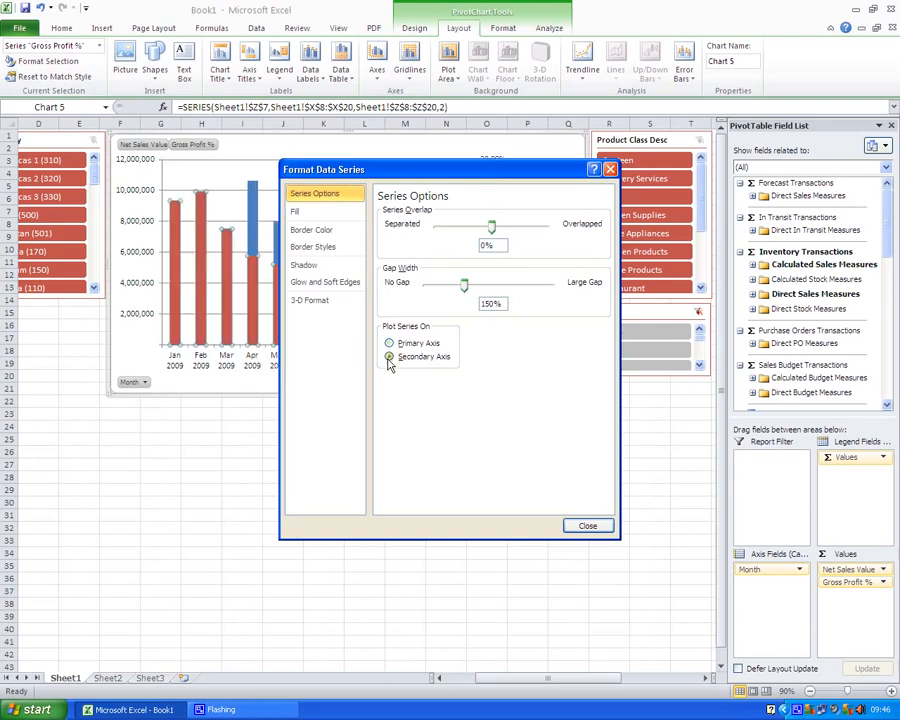
click(576, 524)
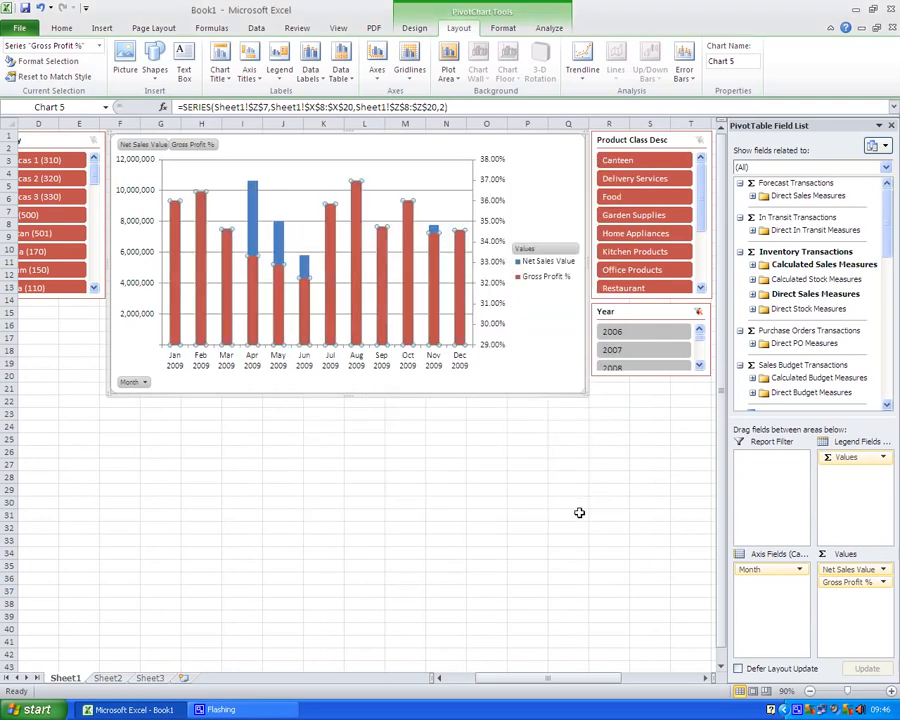
Change the Gross Profit % series to a basic line chart type.
right_click(408, 276)
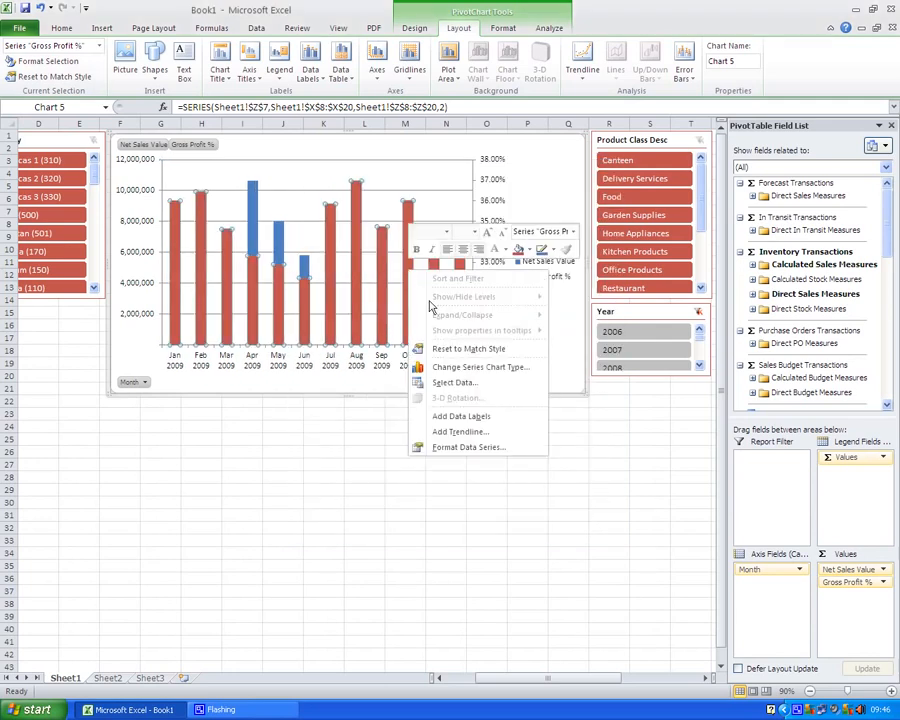
click(449, 369)
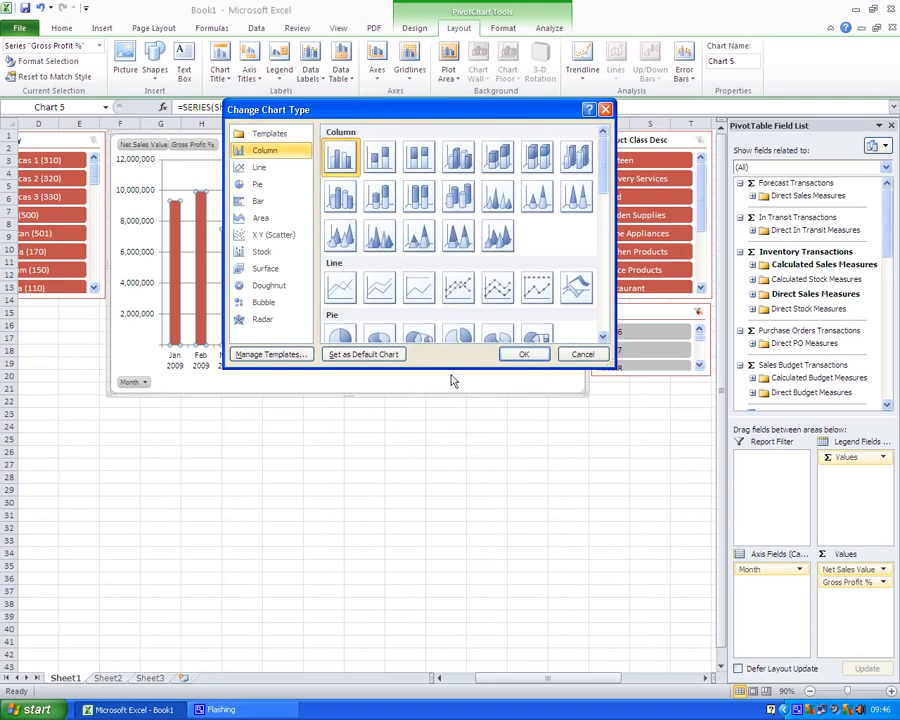
click(340, 290)
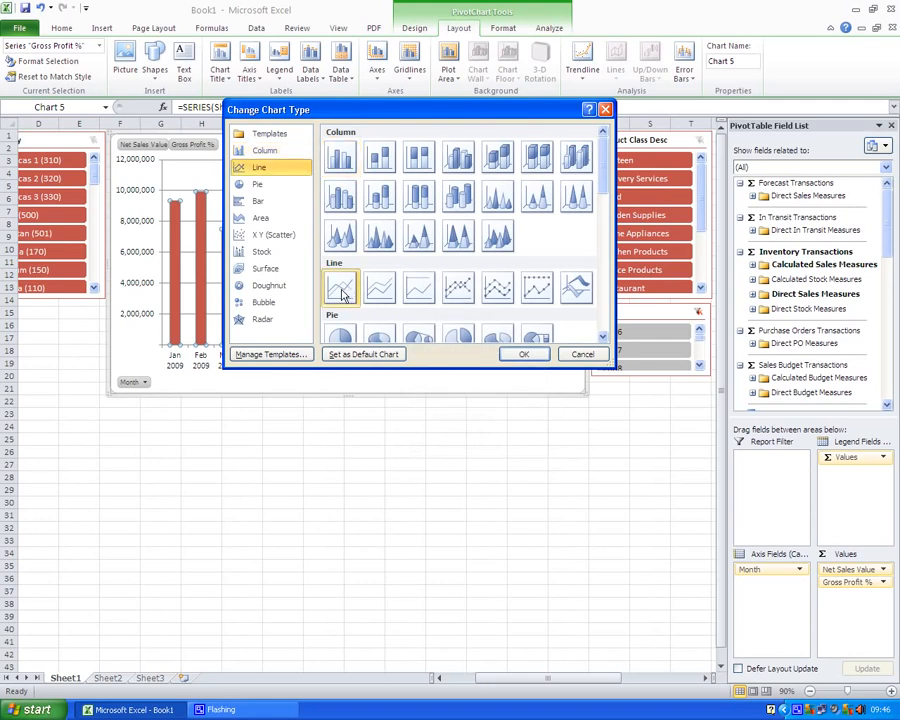
click(523, 355)
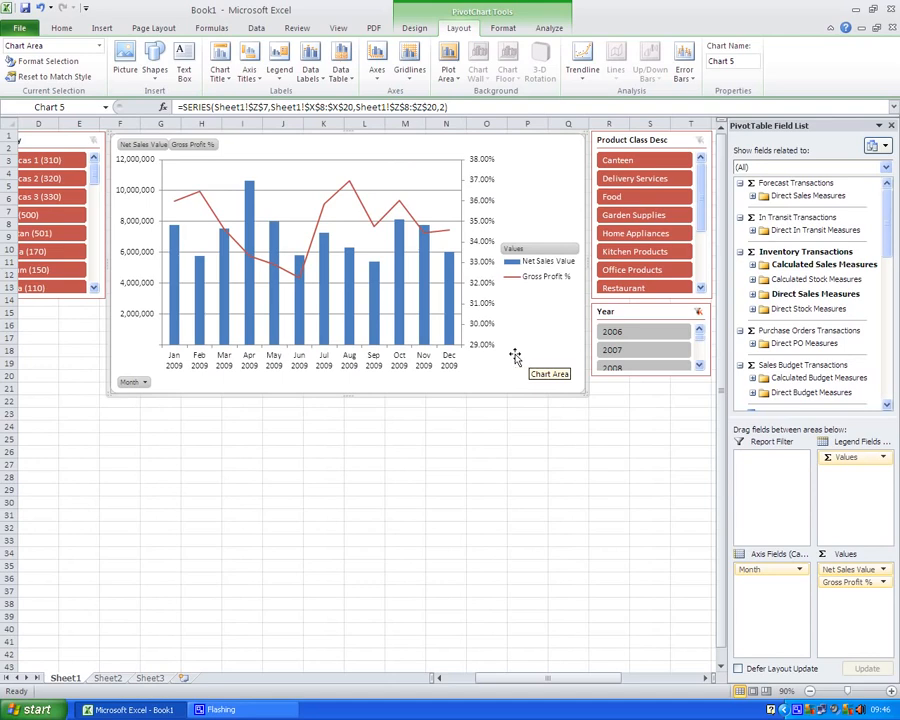
Give the Net Sales Value columns a 3-D top bevel with a width of 6 pt.
right_click(424, 302)
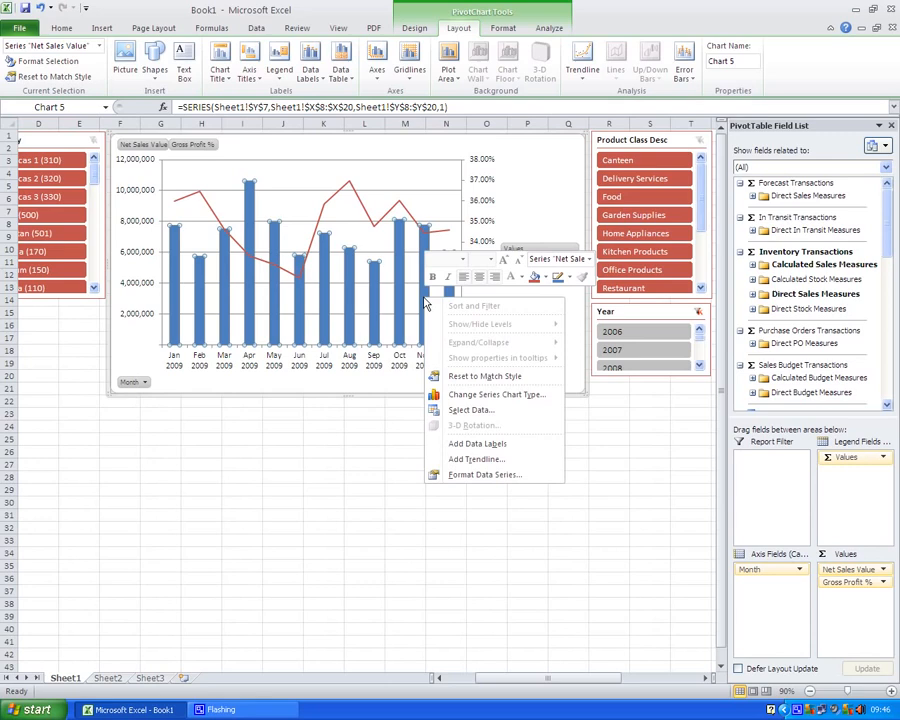
click(484, 475)
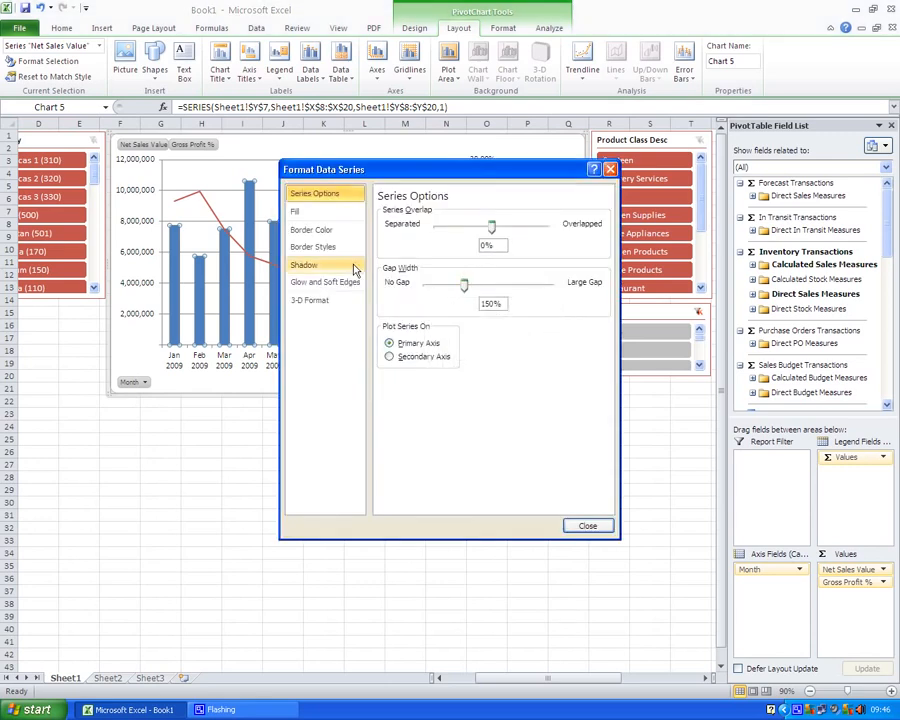
click(310, 299)
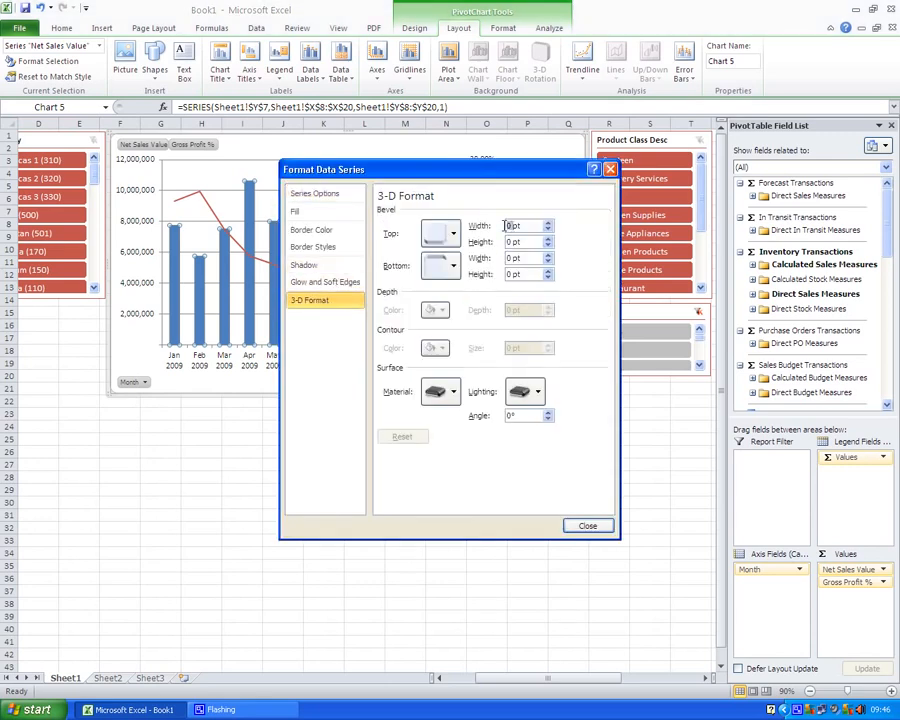
text(6)
click(582, 523)
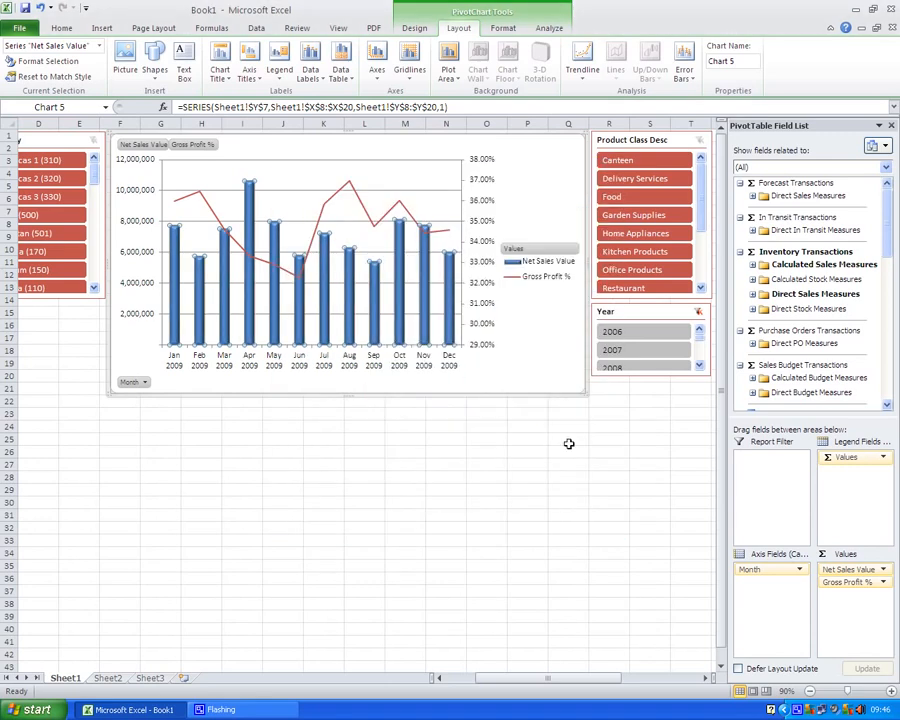
Set the pivot chart's legend position to Bottom.
click(551, 266)
right_click(551, 266)
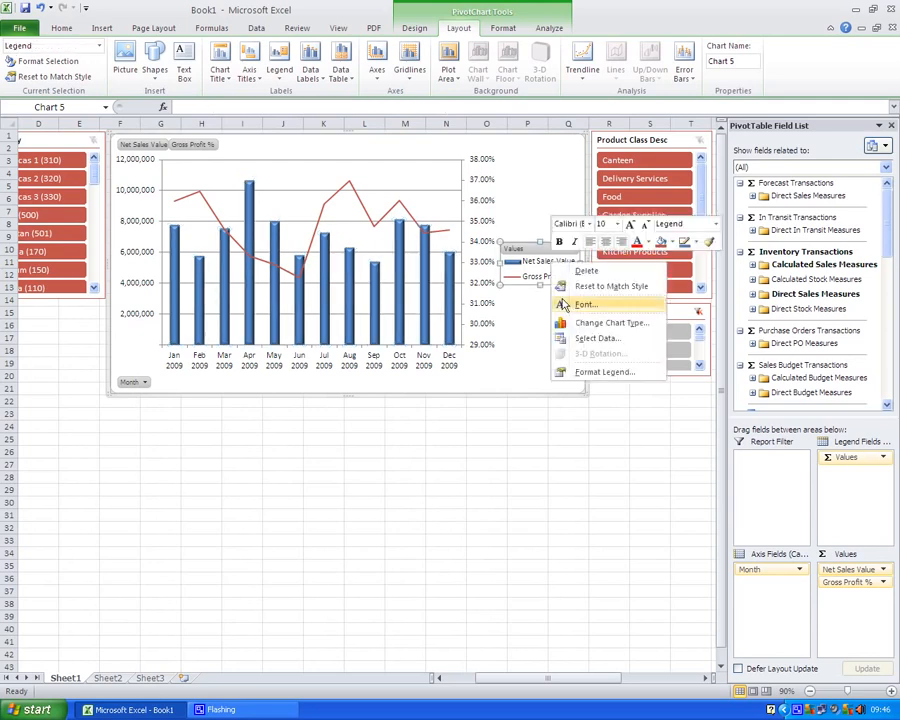
click(585, 370)
click(389, 241)
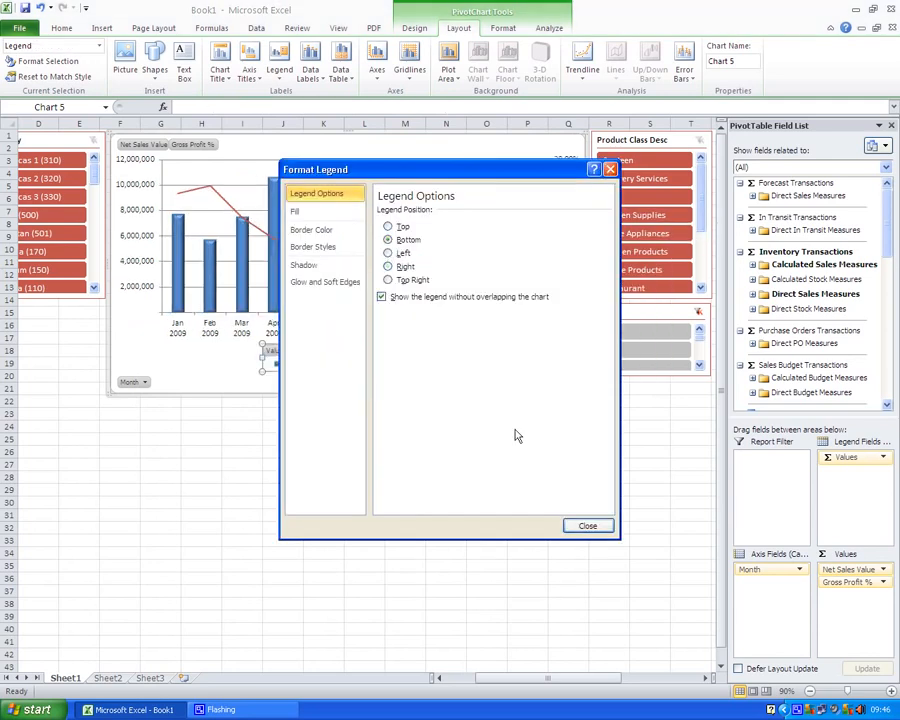
click(589, 527)
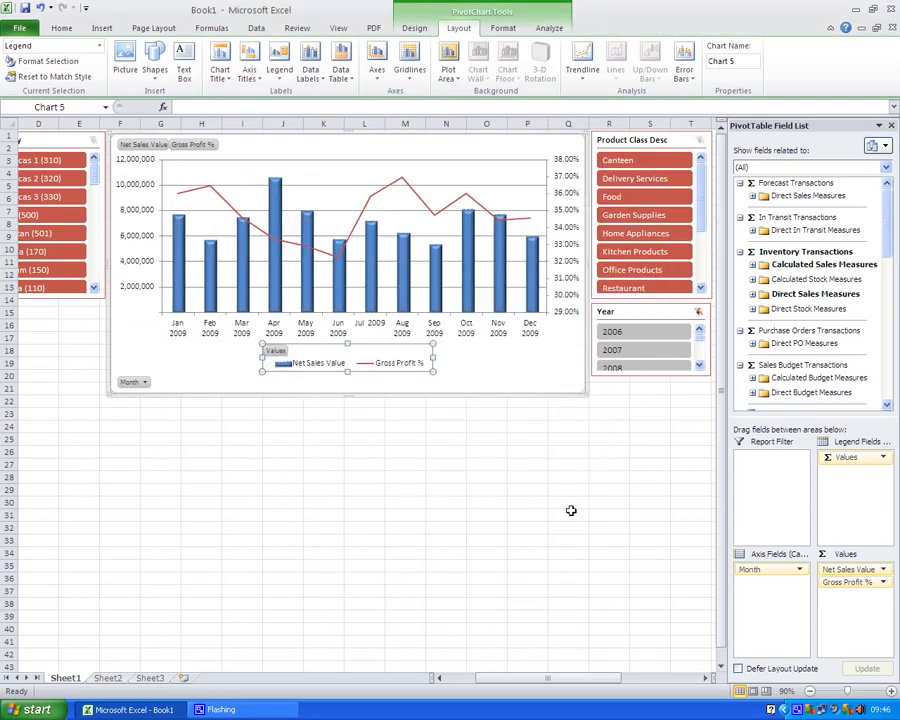
Give the Gross Profit % series a gradient line colour with a red gradient stop at 75%.
click(434, 213)
right_click(434, 213)
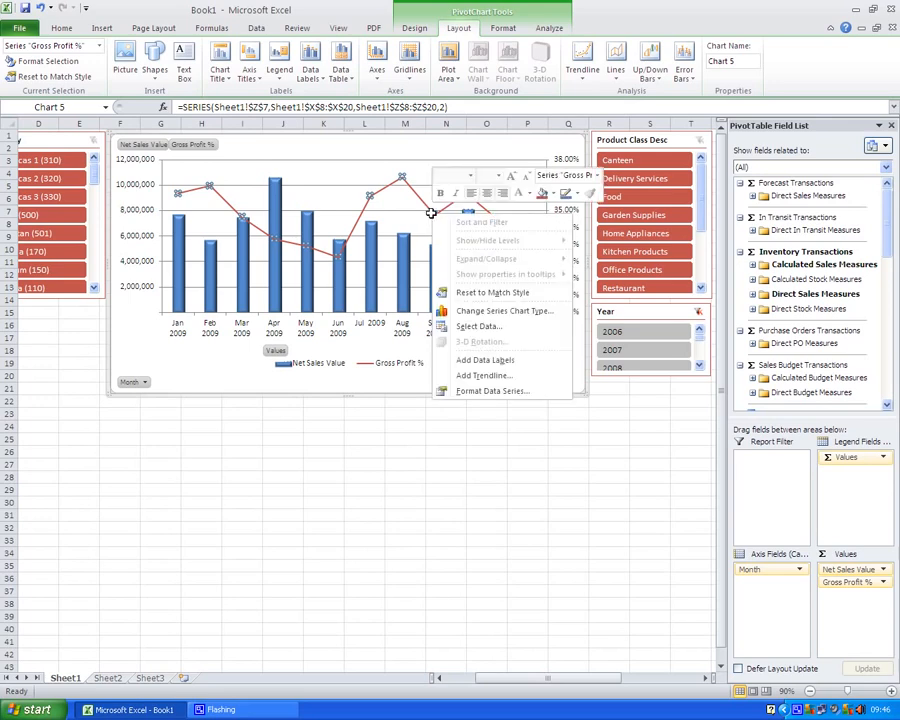
click(470, 392)
click(322, 248)
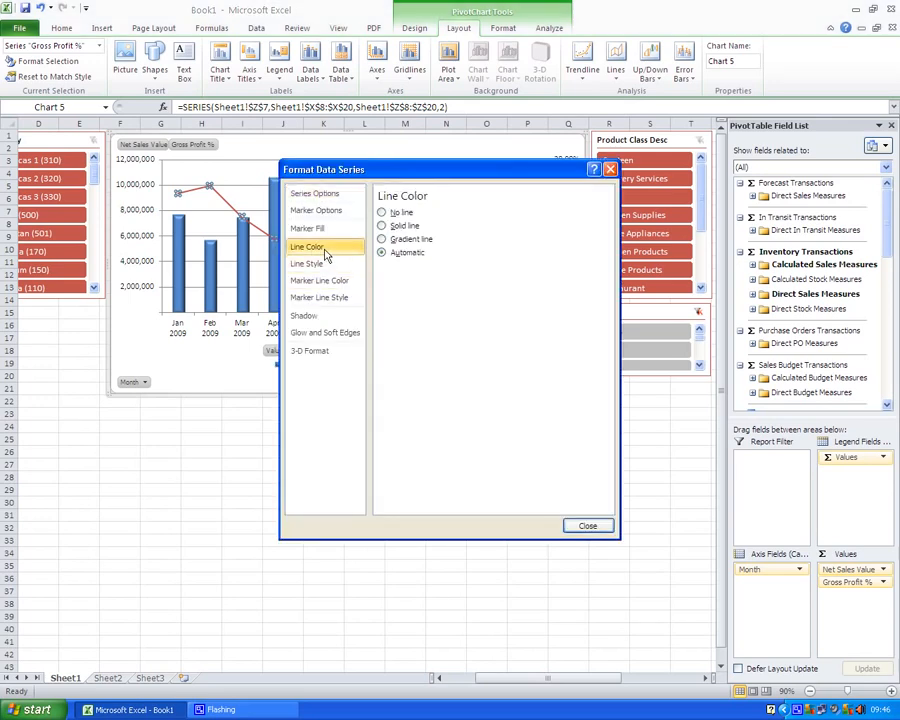
click(381, 239)
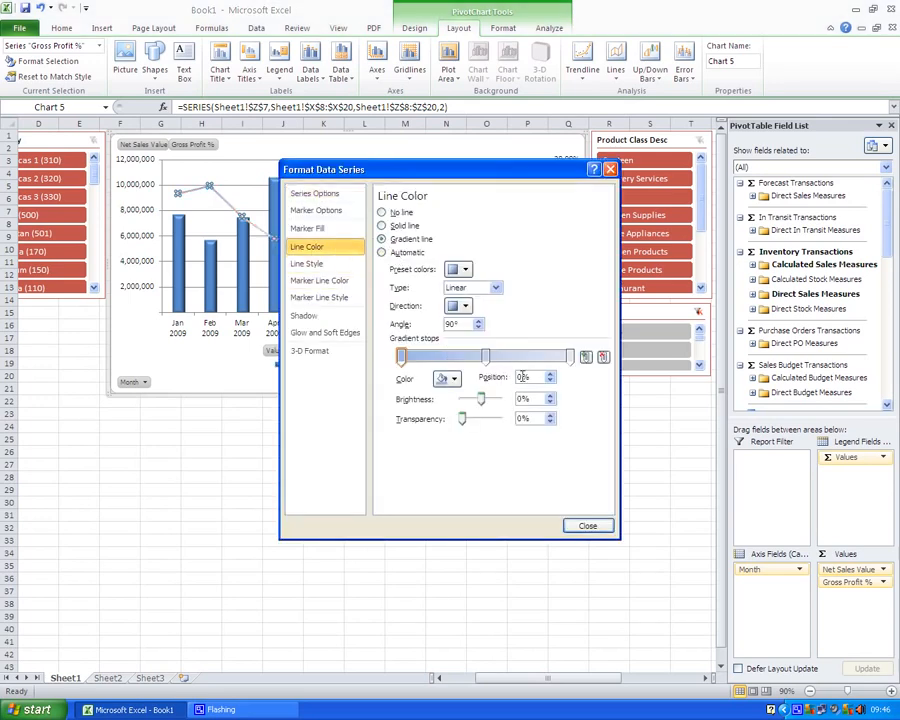
click(450, 380)
click(450, 483)
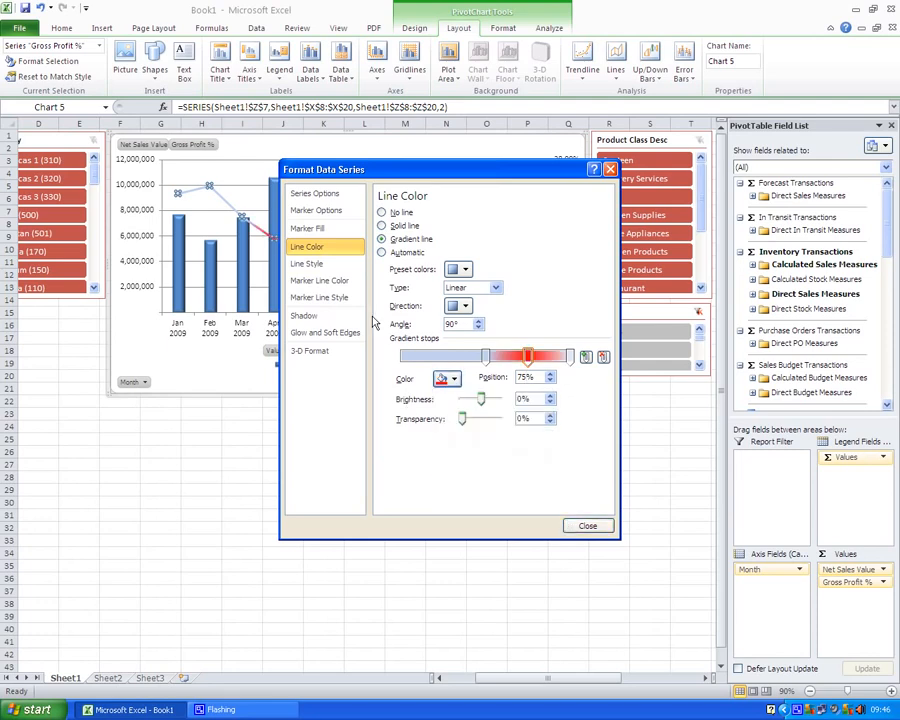
Set the Gross Profit % line's width to 5 pt.
click(304, 263)
drag(462, 211, 412, 212)
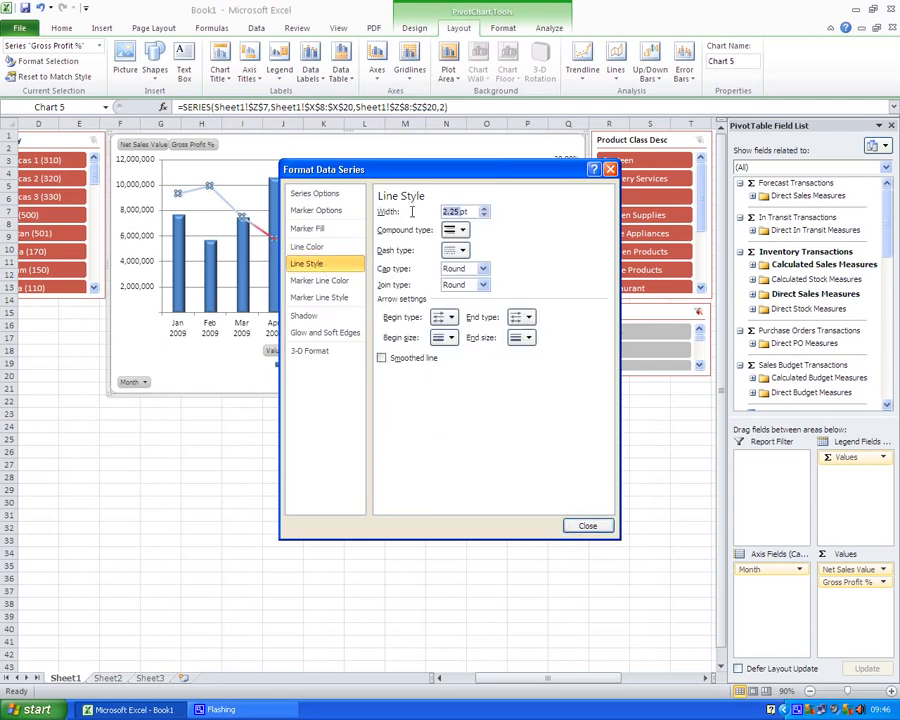
text(5)
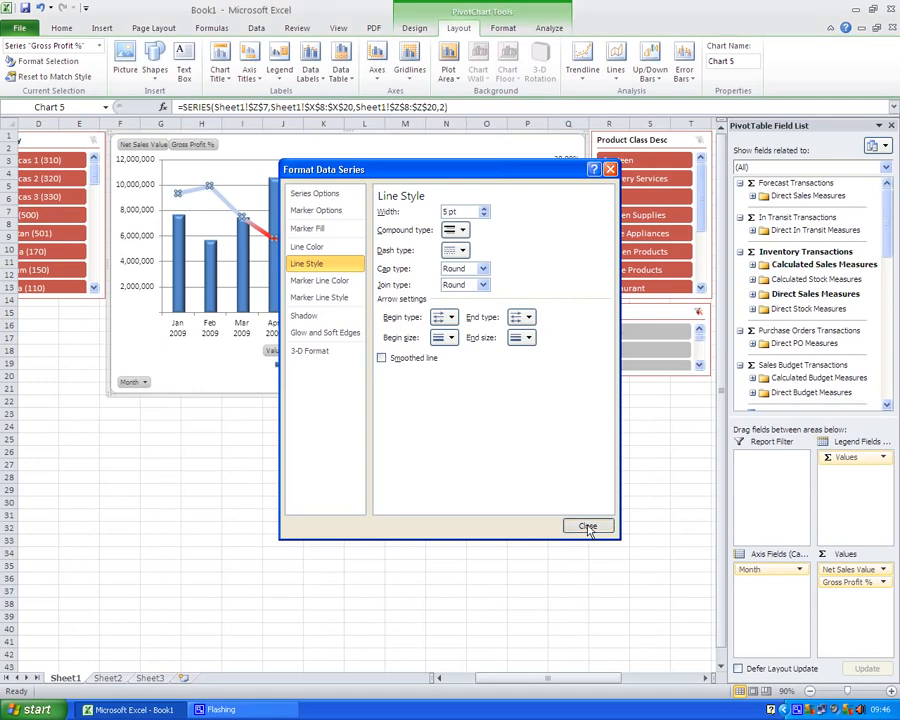
click(588, 528)
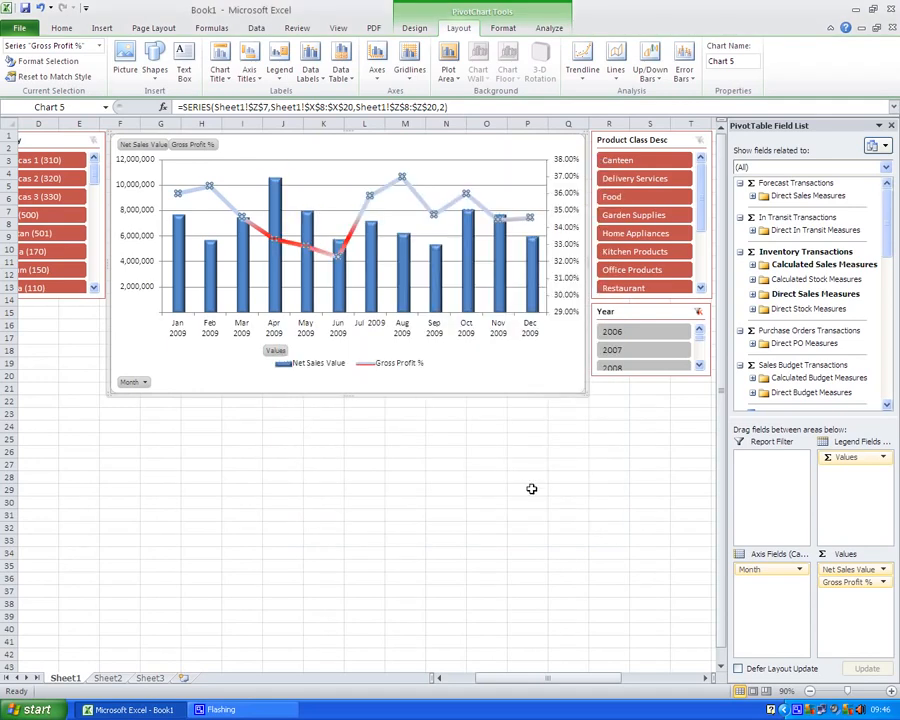
Remove the Gross Profit % measure from the lower monthly pivot table starting at X26.
drag(570, 670, 650, 683)
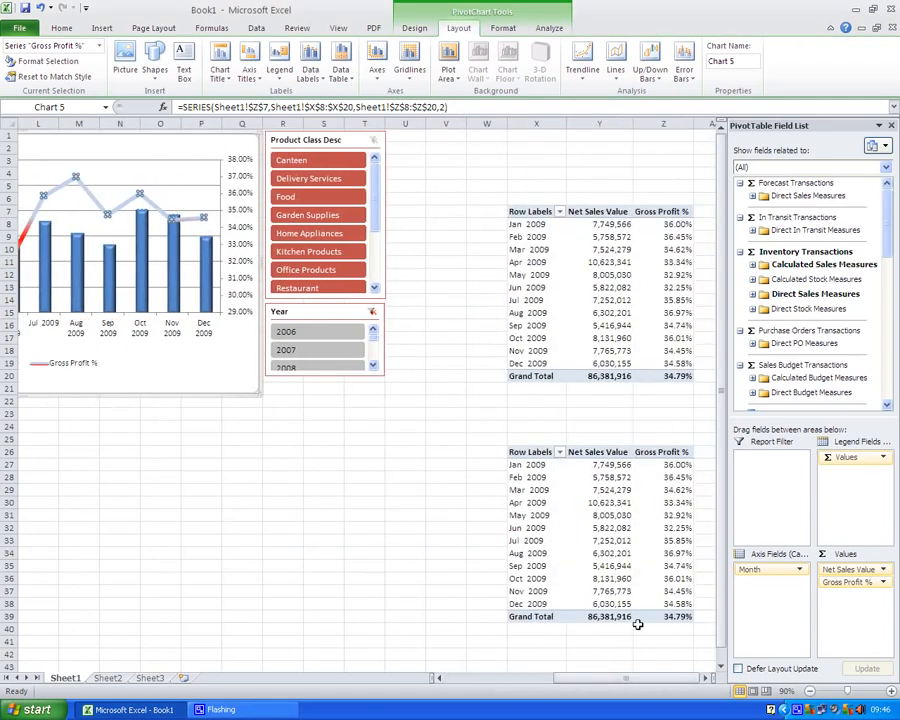
click(532, 453)
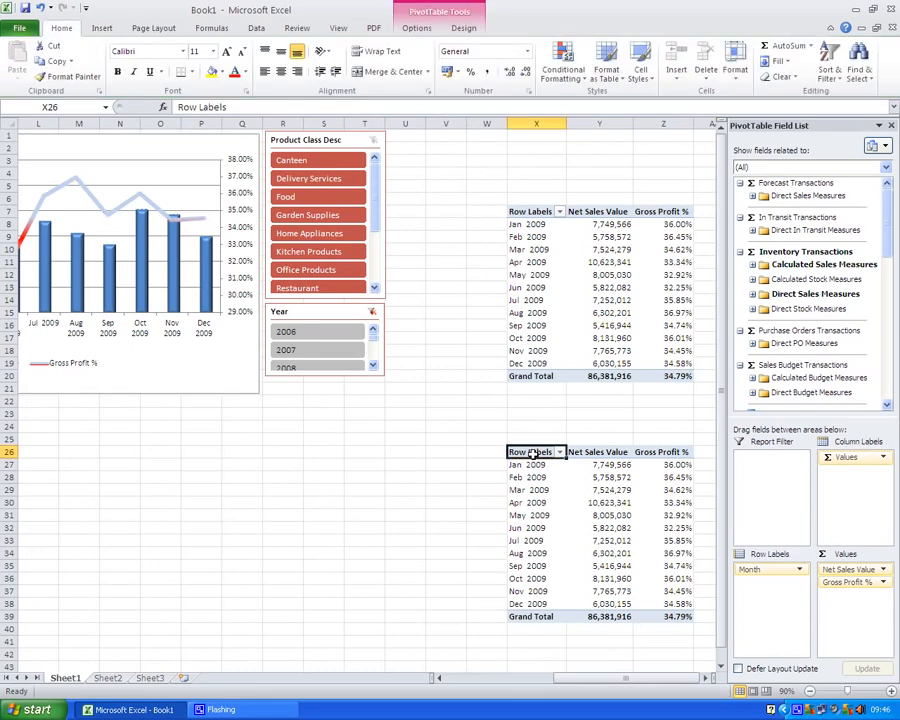
click(530, 465)
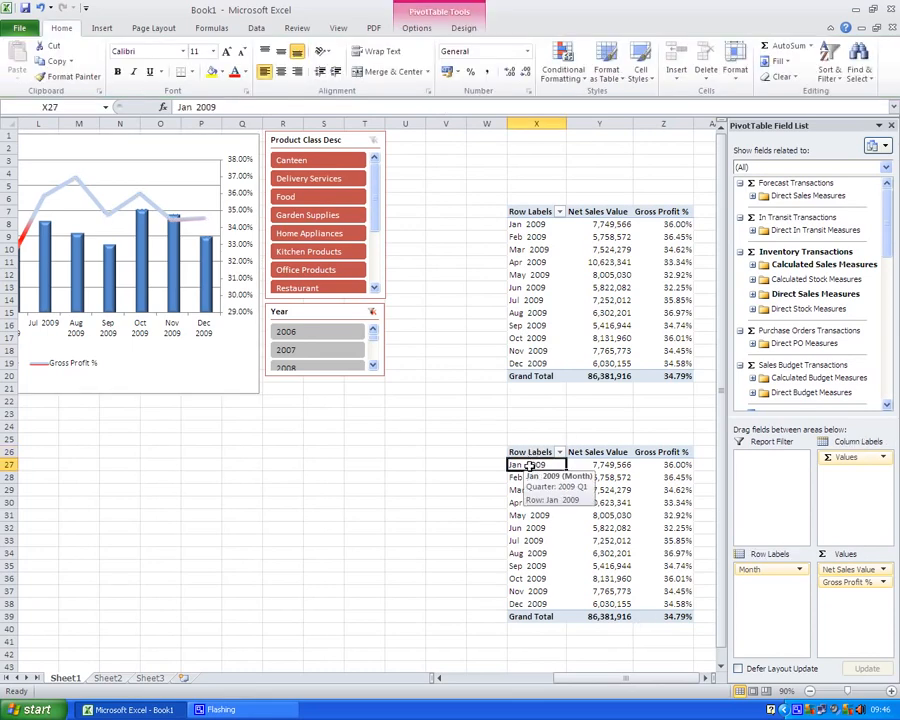
click(753, 266)
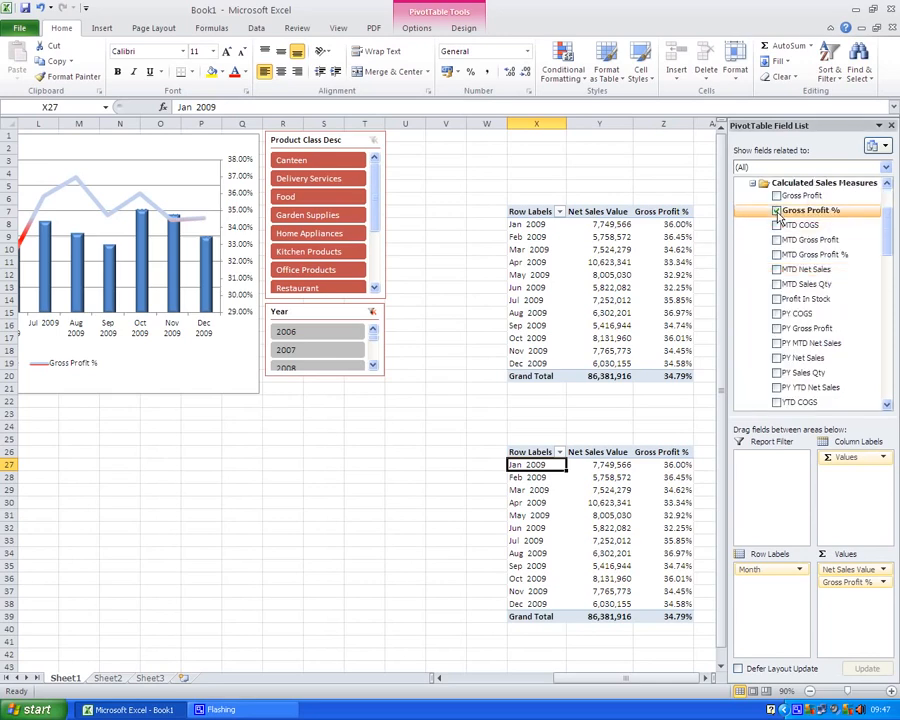
click(777, 211)
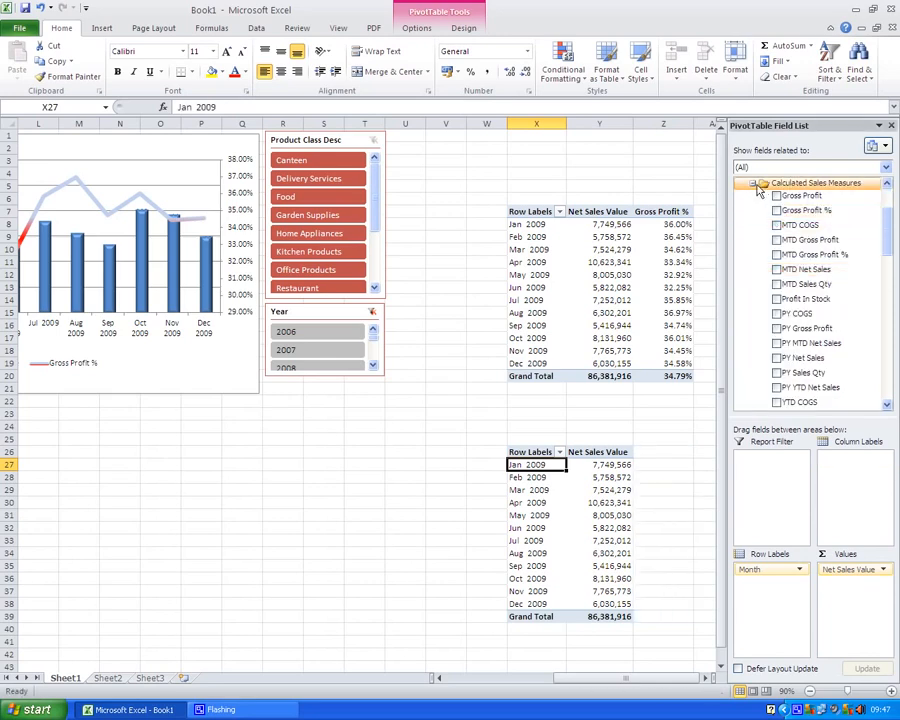
click(754, 185)
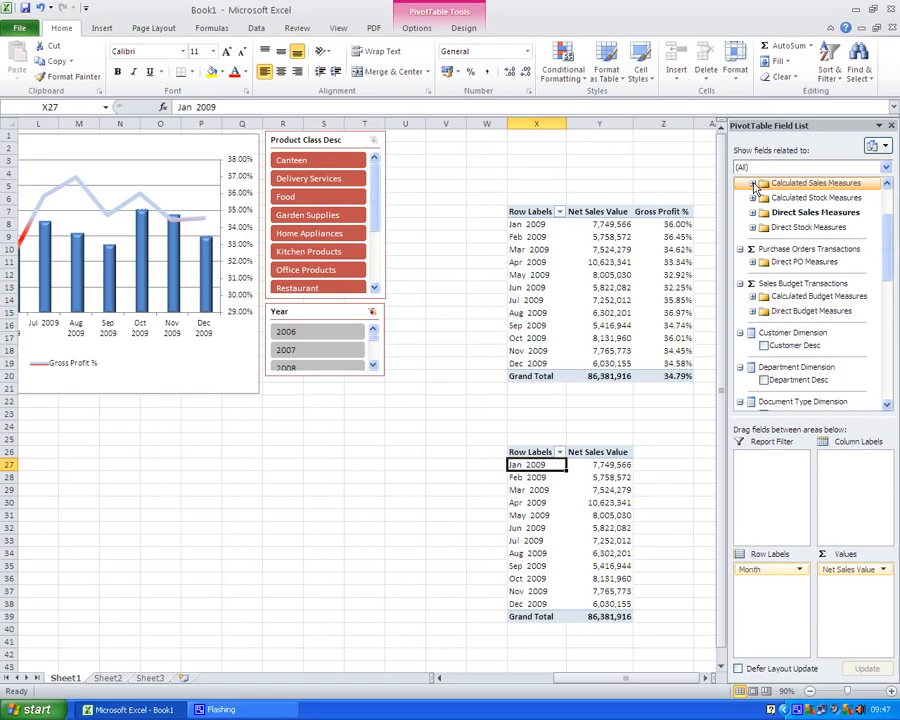
Rearrange the lower pivot table with Month as column labels and Brand Desc from the Item Dimension as row labels.
drag(748, 570, 856, 471)
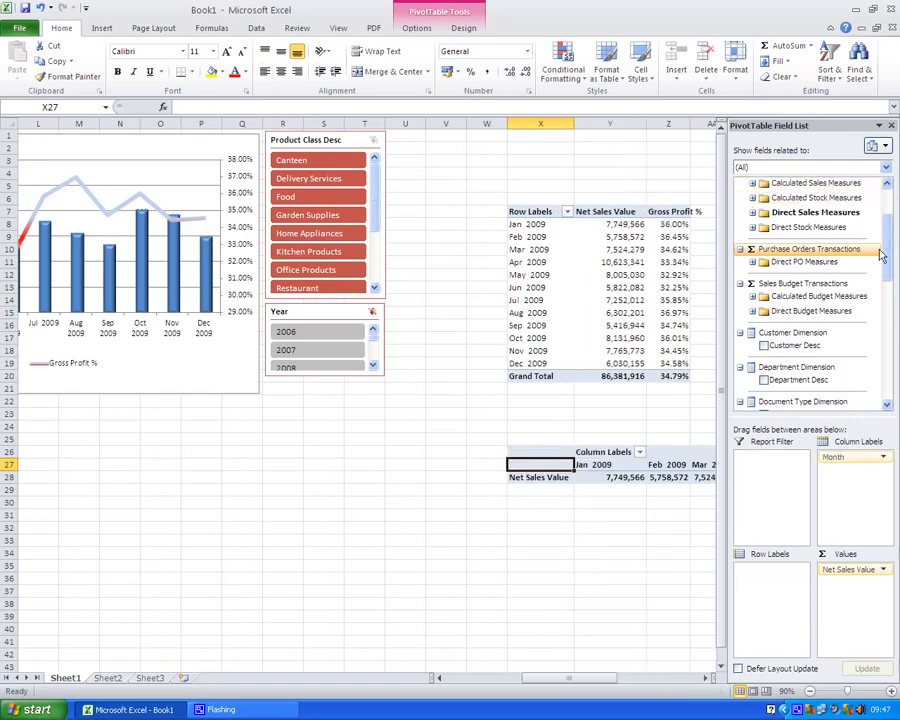
drag(885, 255, 887, 279)
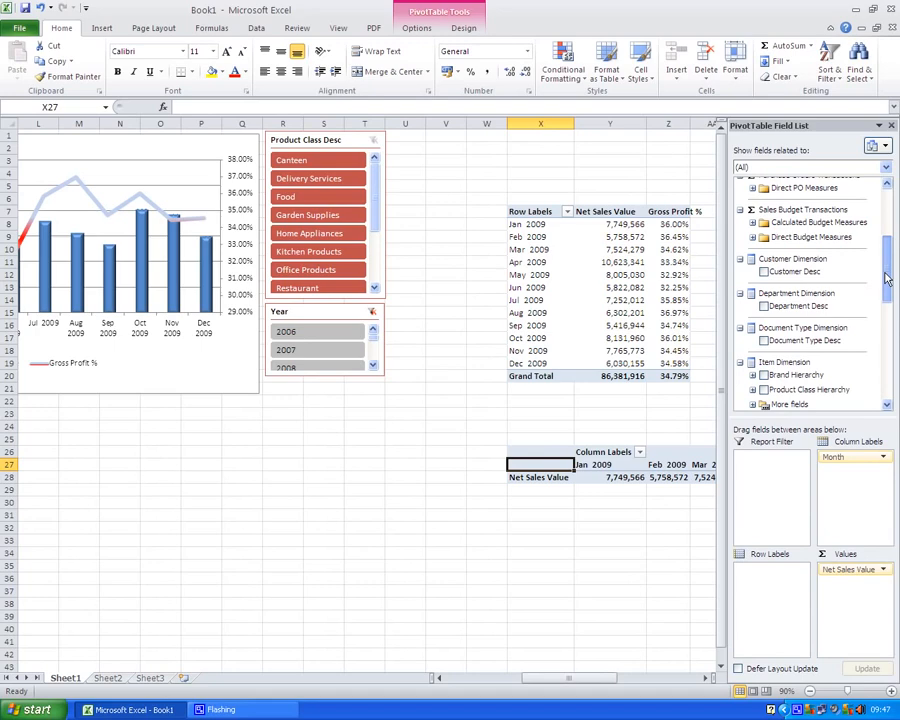
scroll(800, 283, down, 3)
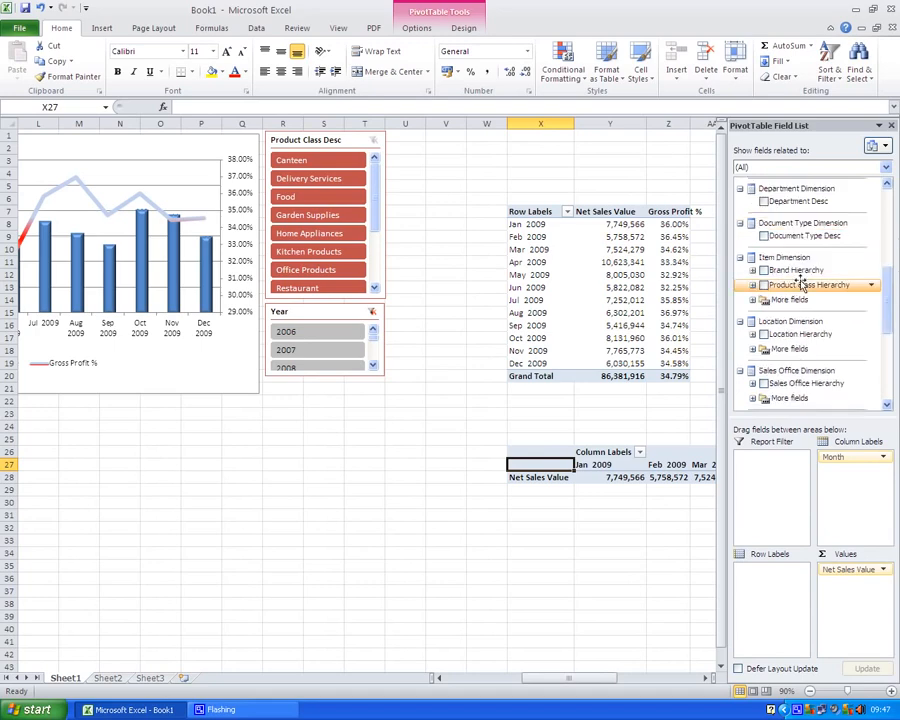
click(752, 300)
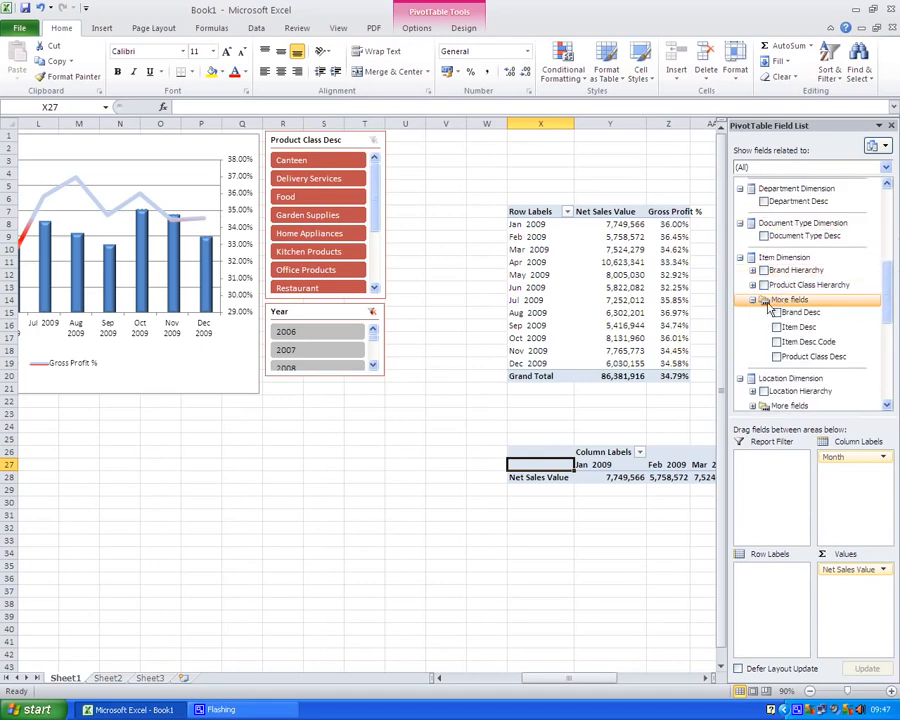
drag(768, 310, 758, 569)
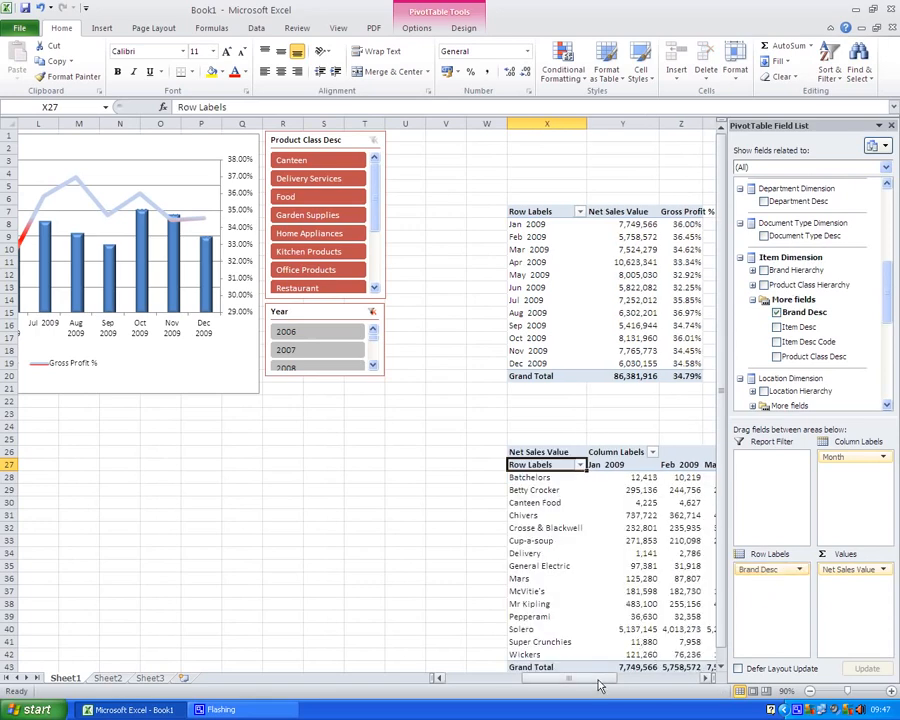
Copy the whole brand-by-month pivot table and paste it below the chart, starting at cell F25.
drag(599, 680, 622, 680)
key(ctrl+a)
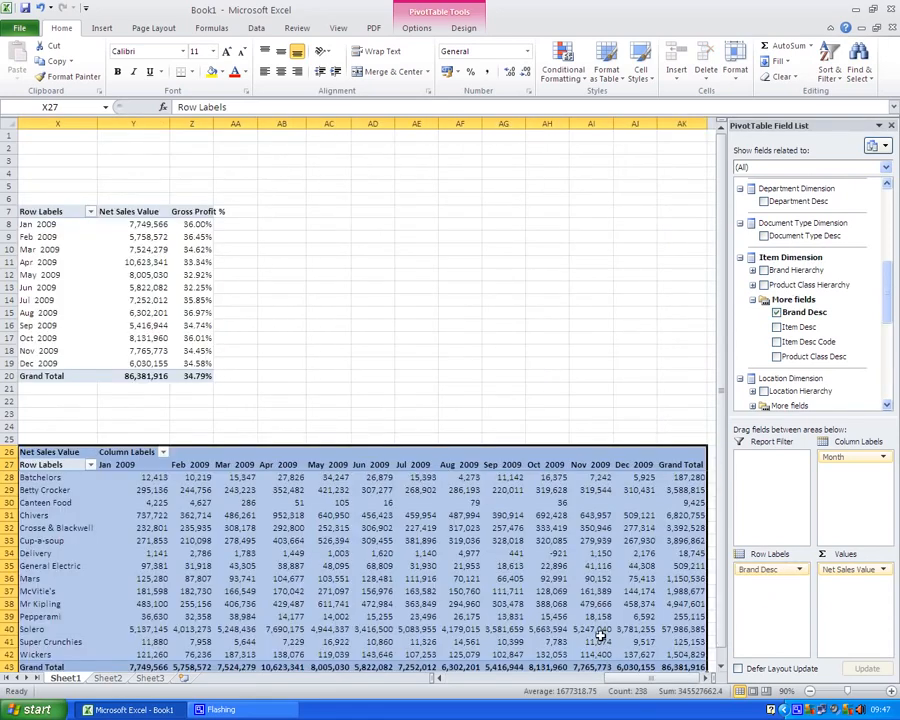
key(ctrl+c)
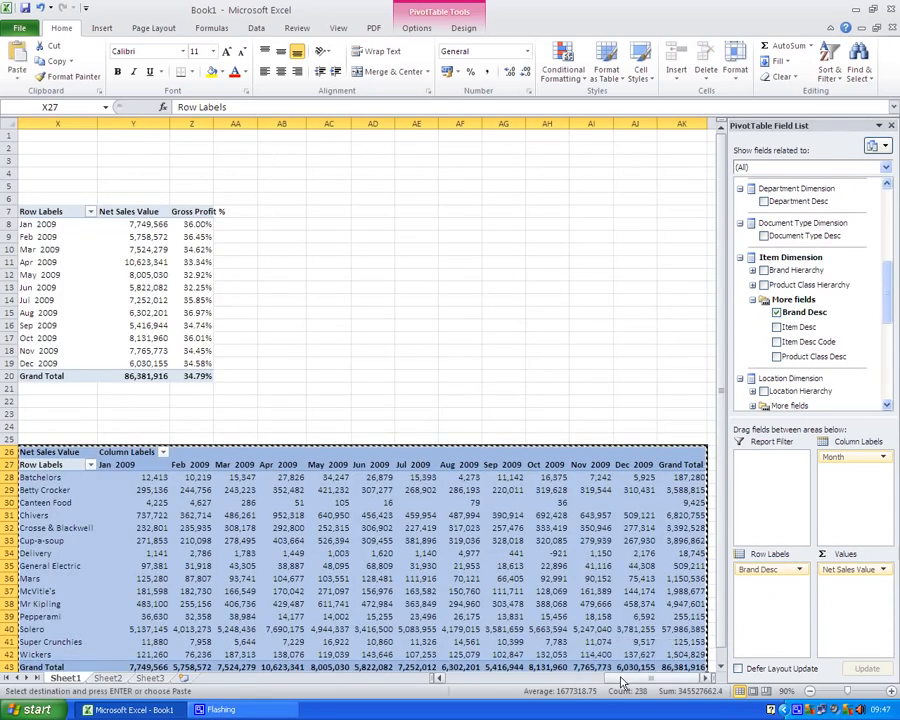
drag(623, 679, 490, 681)
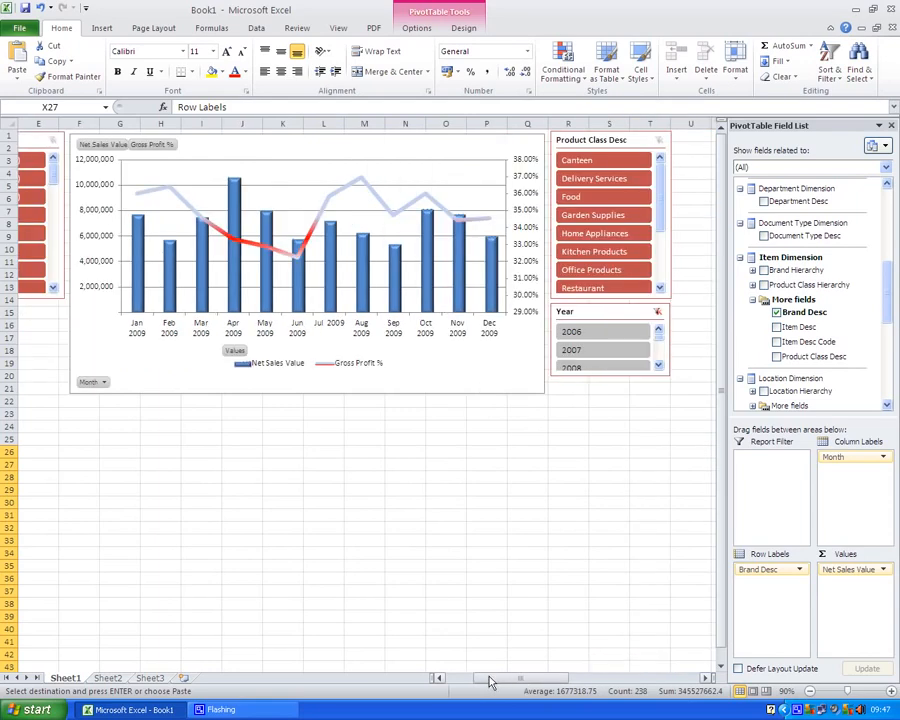
click(77, 438)
key(Return)
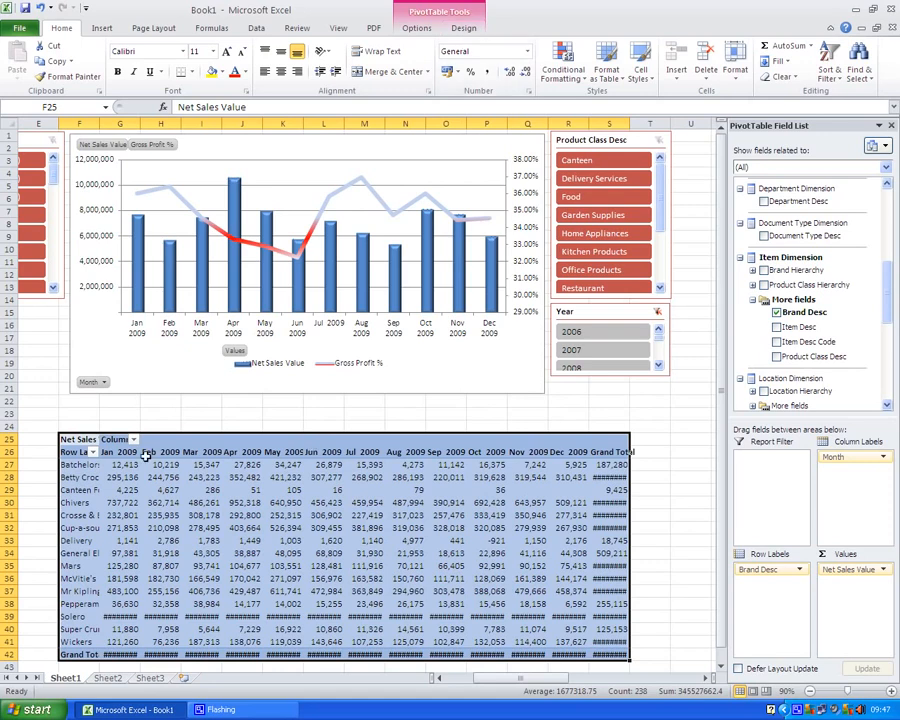
Apply a red PivotTable style with a solid red header to the brand pivot table below the chart.
click(464, 28)
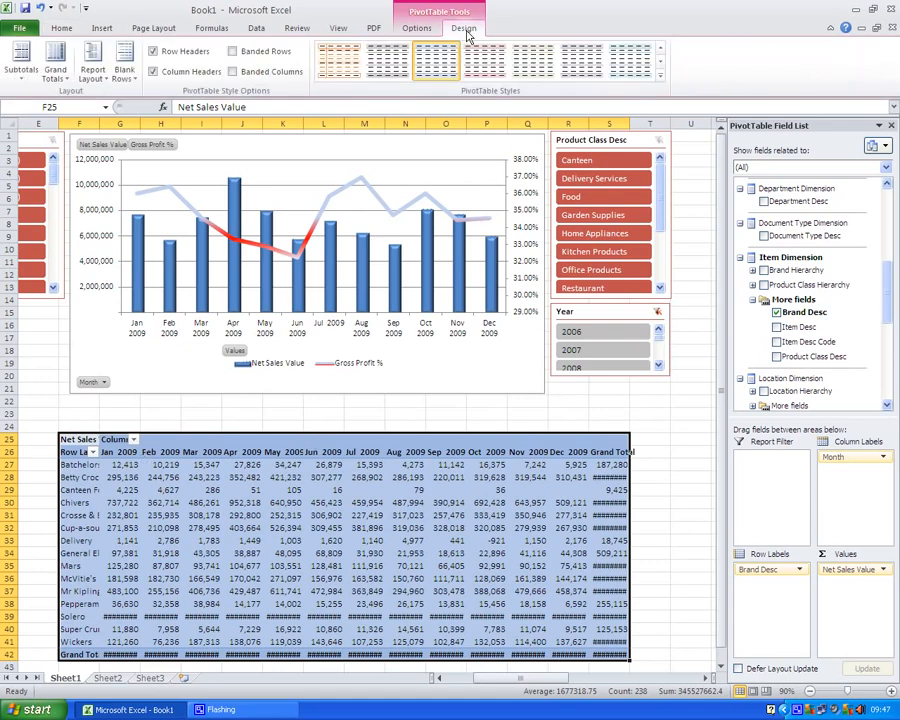
click(660, 60)
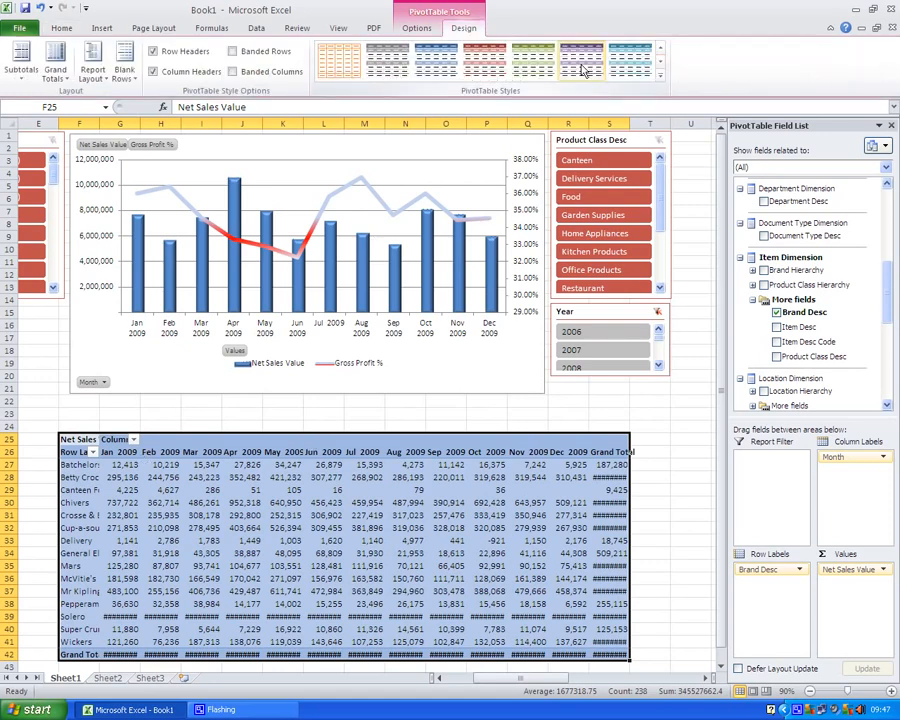
click(484, 62)
click(200, 540)
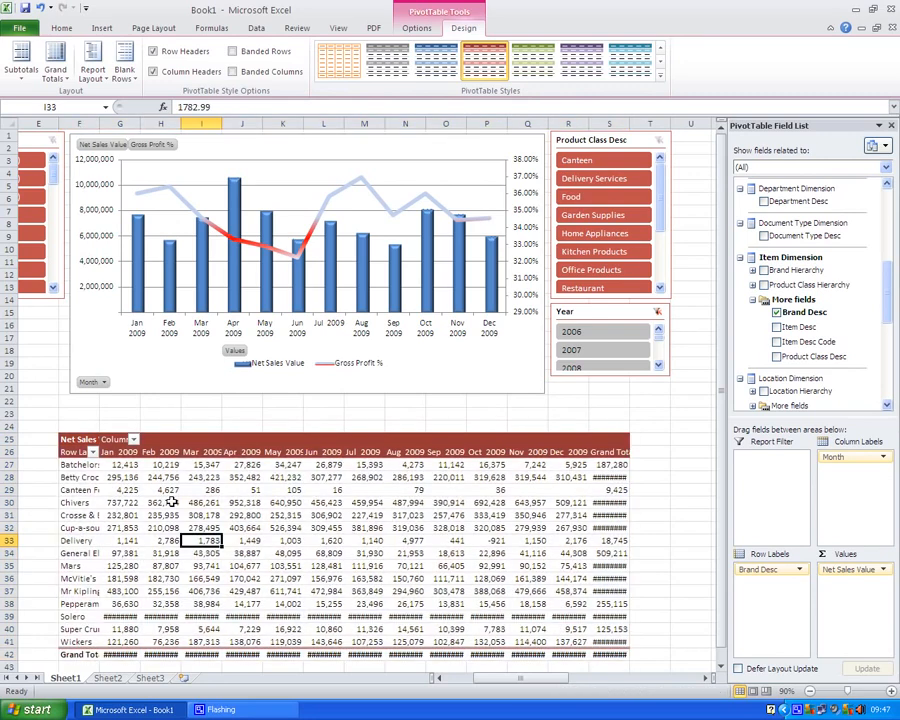
Widen column F to fit the brand names and autofit columns H through S to their contents.
click(110, 148)
drag(97, 124, 137, 124)
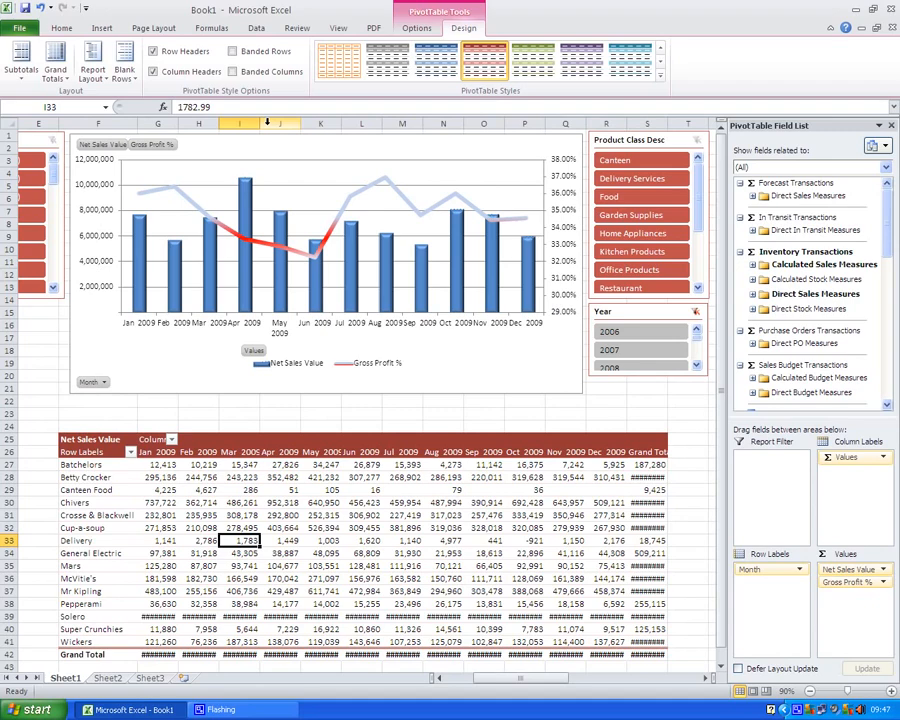
drag(198, 122, 629, 122)
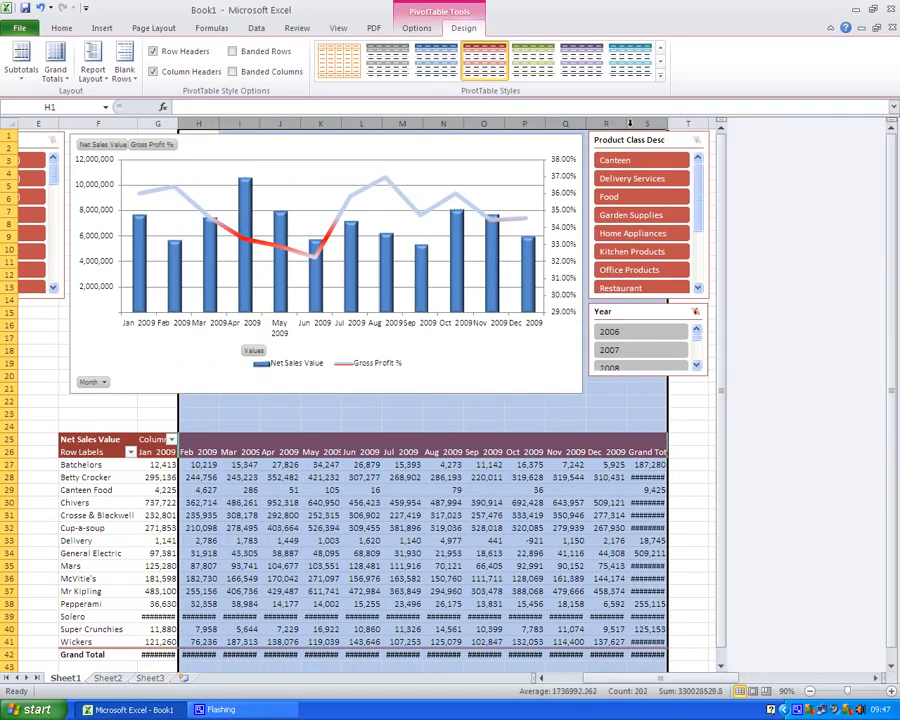
double_click(629, 122)
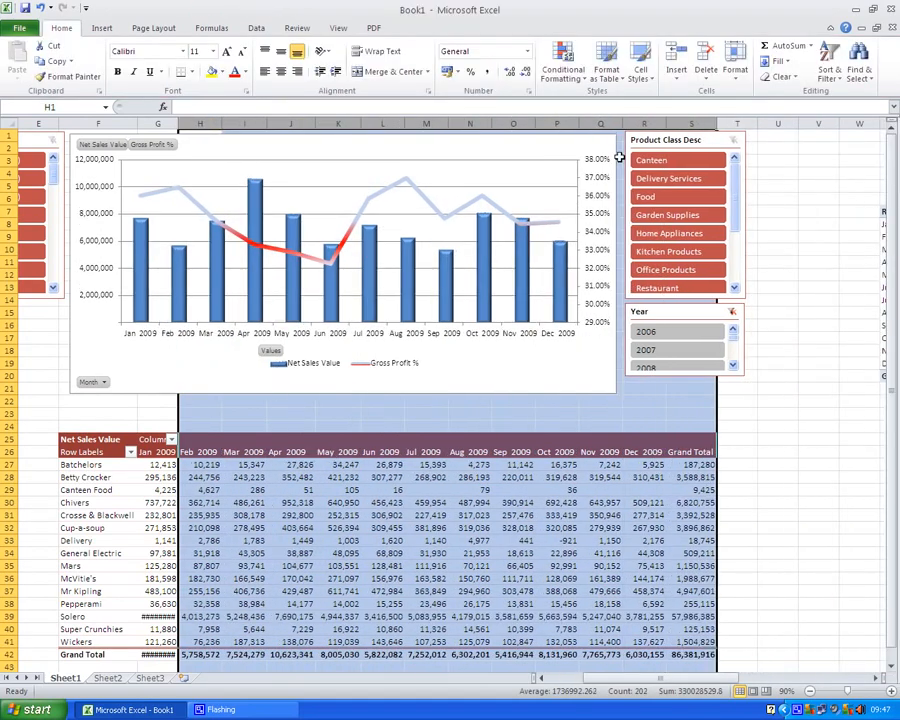
Turn off the grand totals for both rows and columns in the brand pivot table below the chart.
right_click(103, 515)
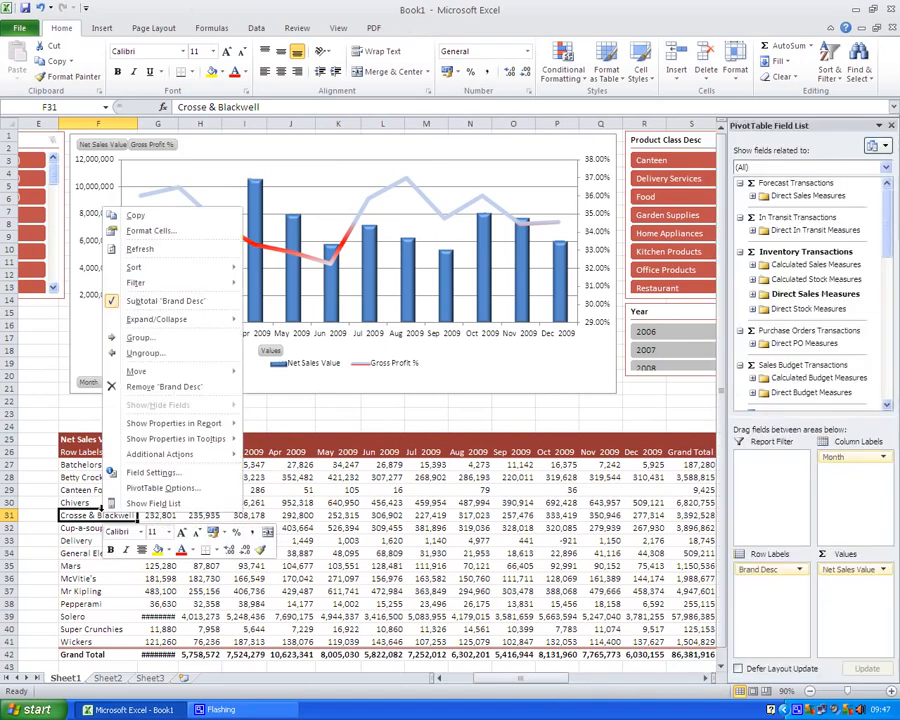
click(158, 487)
click(111, 361)
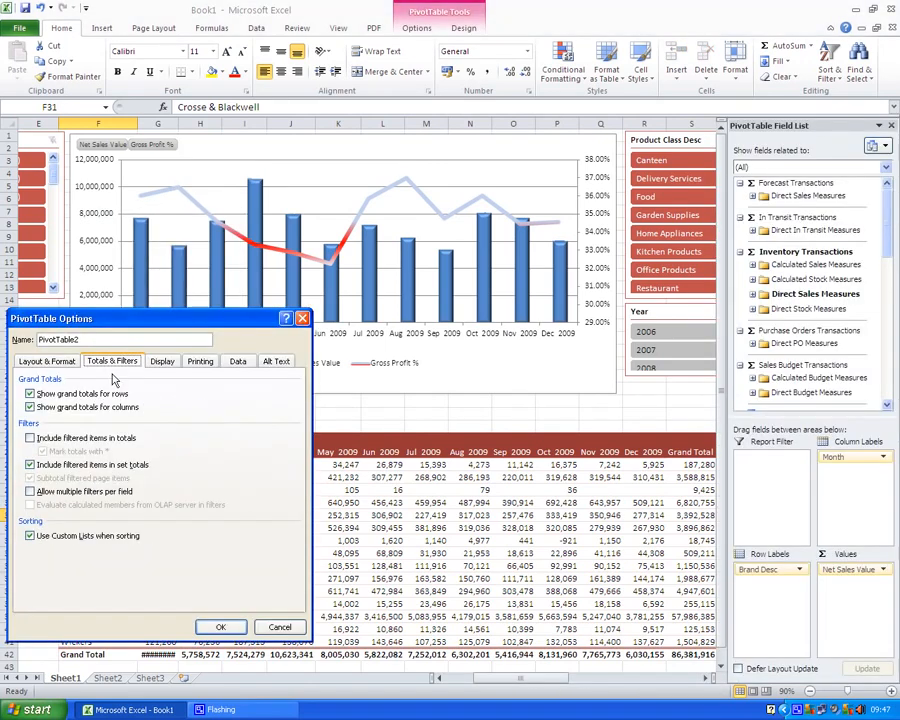
click(30, 394)
click(30, 407)
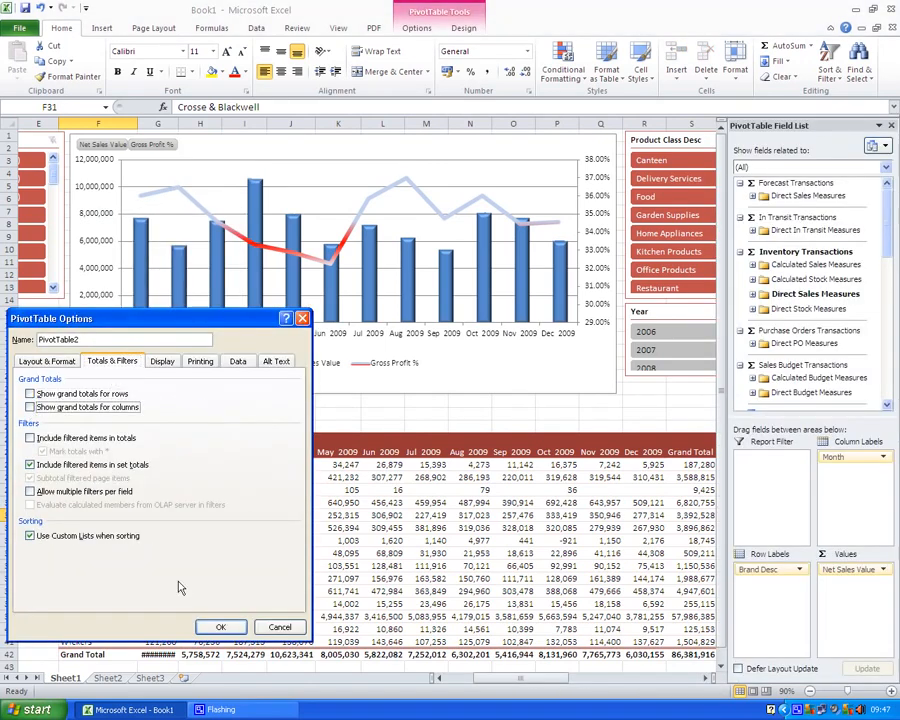
click(221, 627)
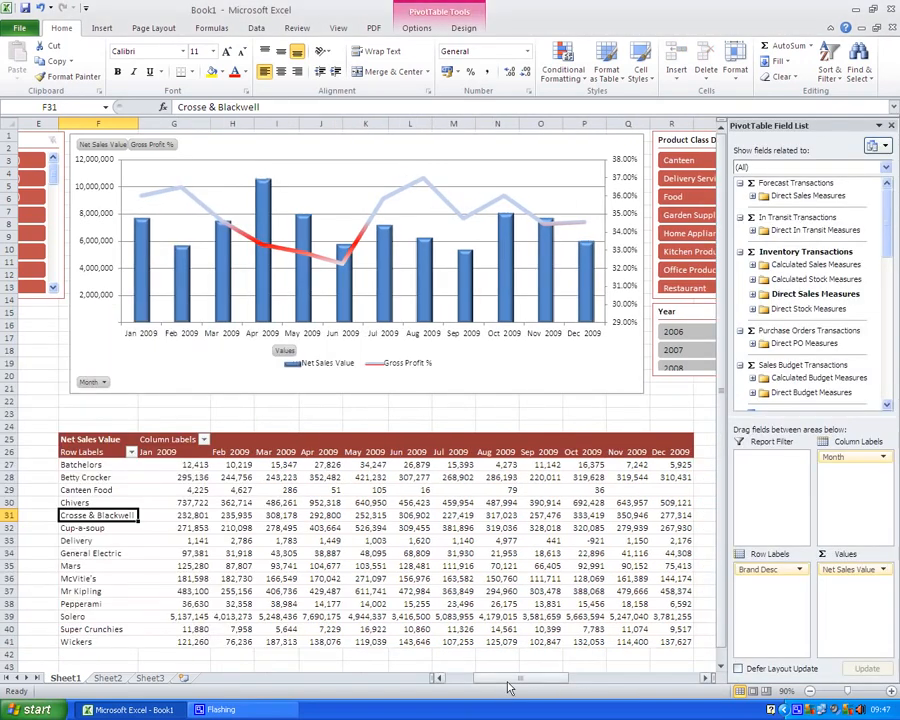
Narrow column G, which holds the Jan 2009 values of the brand pivot table.
drag(509, 688, 497, 687)
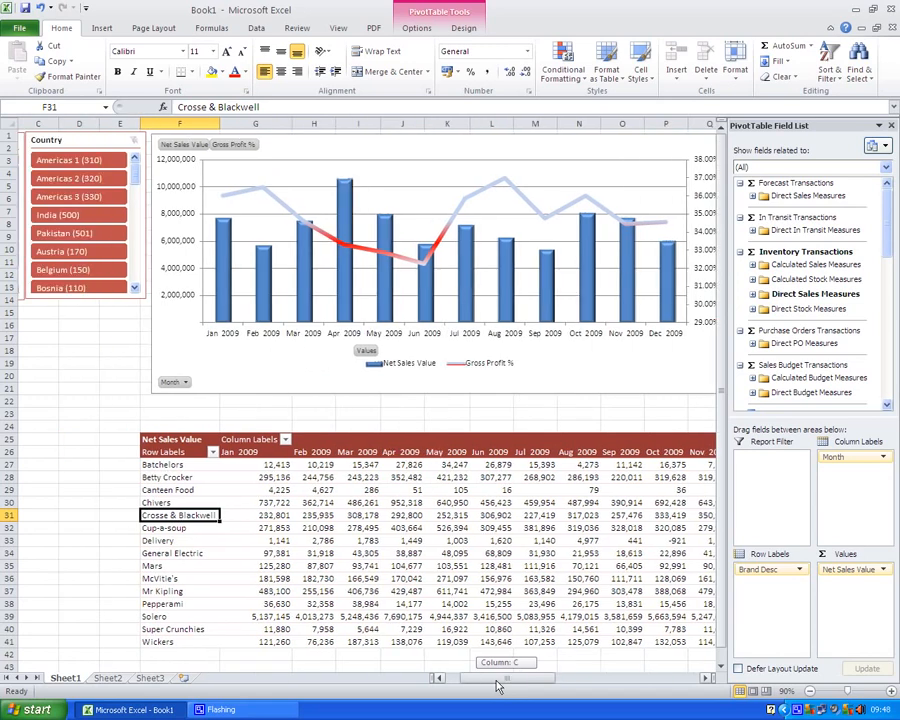
click(291, 130)
drag(293, 124, 275, 124)
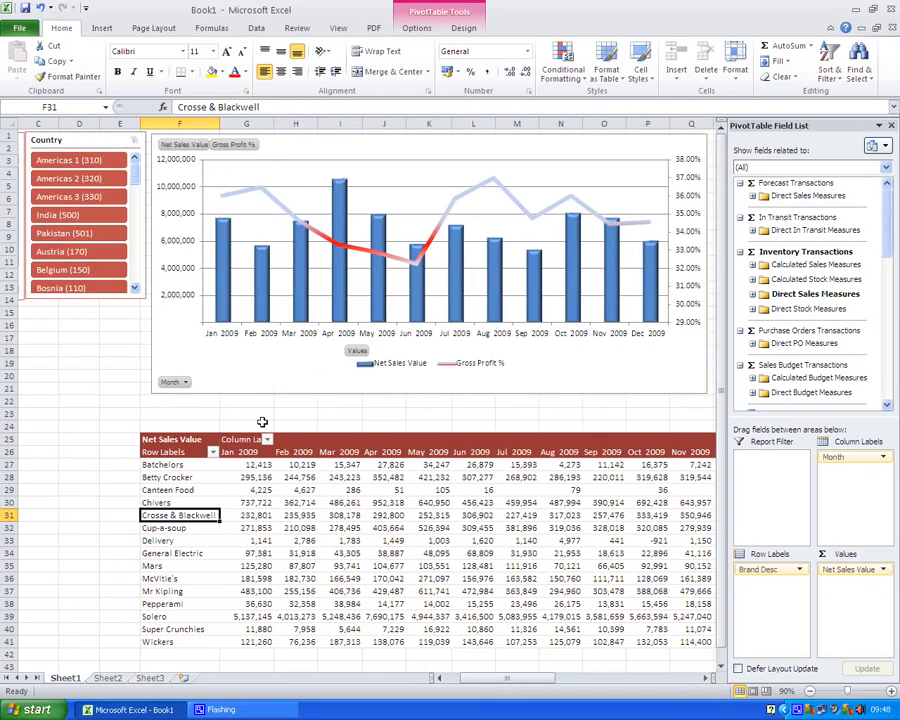
Insert a column sparkline in cell E27 from the Batchelors row's Jan to Dec 2009 values.
mouse_move(493, 671)
mouse_down()
mouse_move(519, 680)
mouse_move(477, 681)
mouse_up()
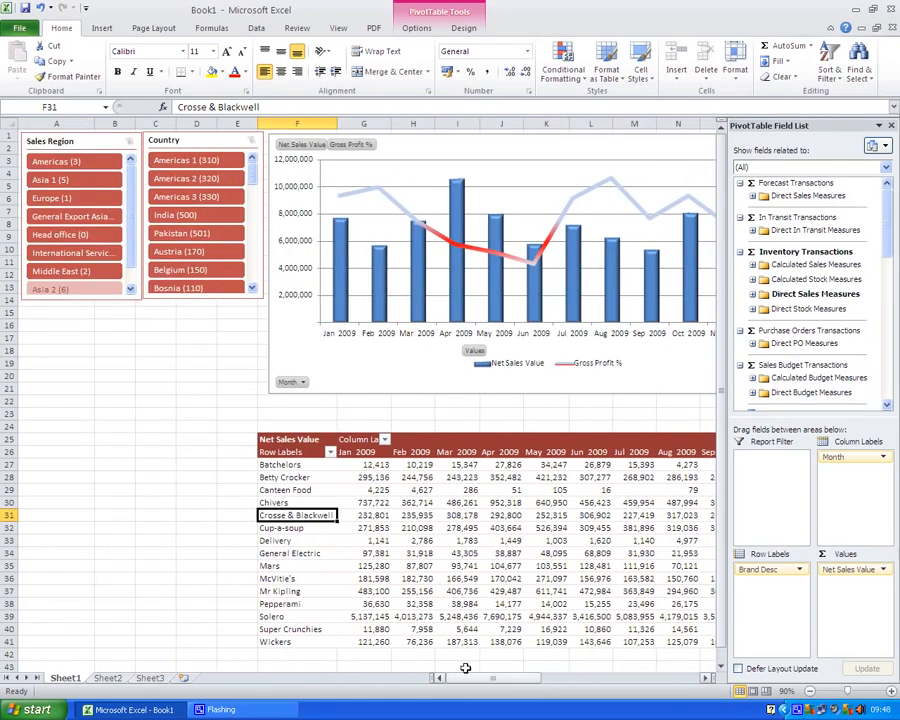
click(235, 451)
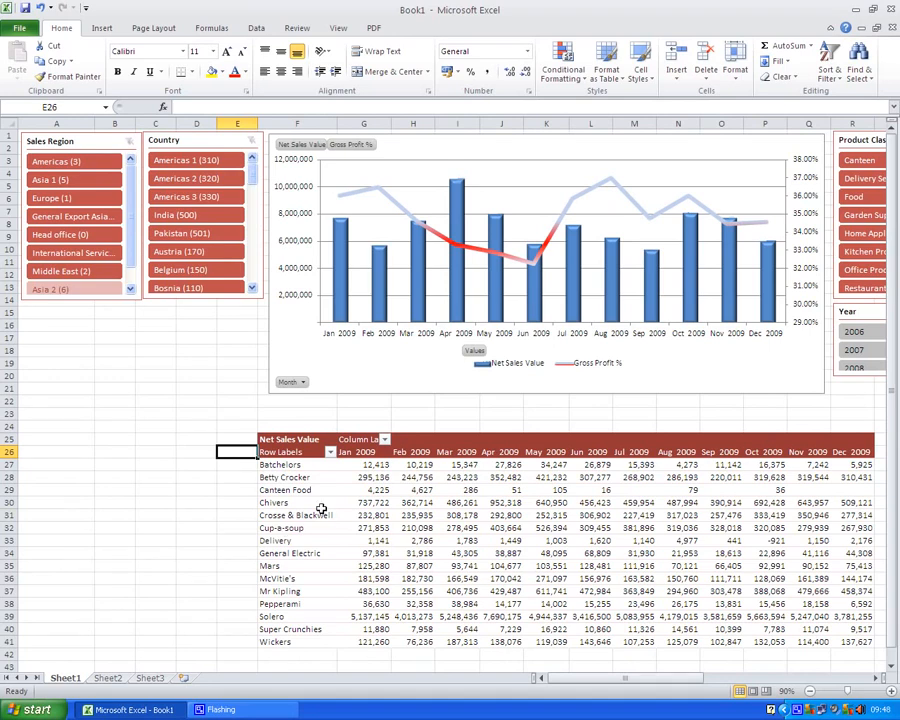
click(235, 464)
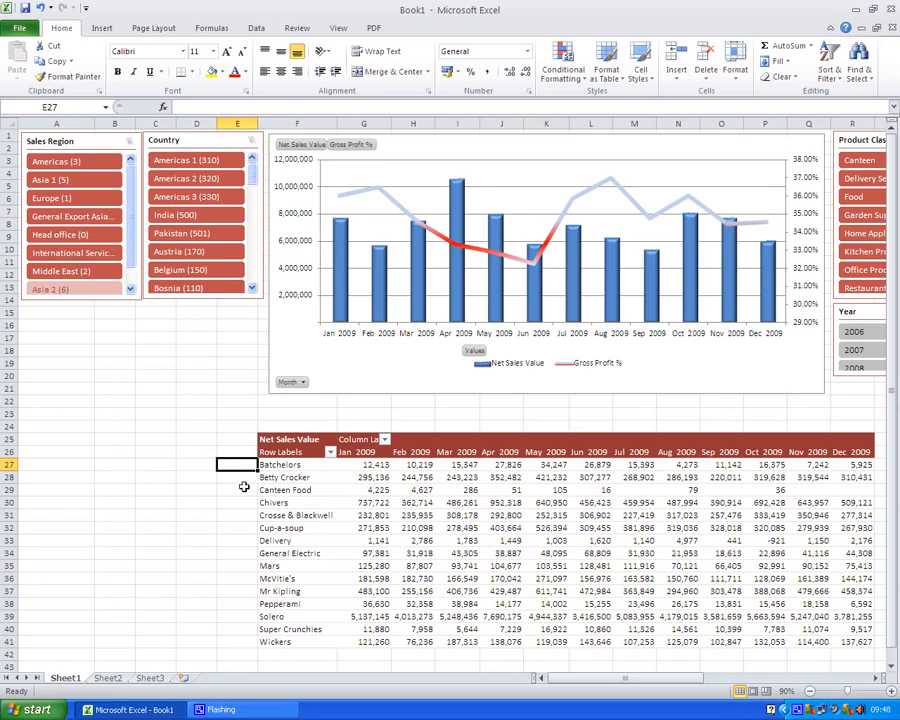
click(108, 30)
click(514, 62)
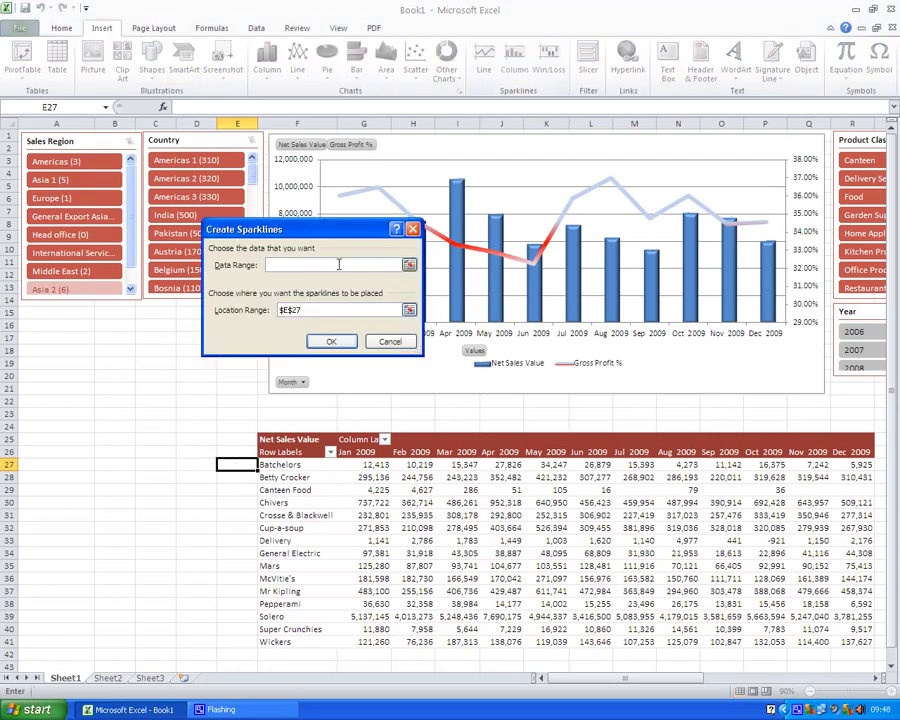
drag(372, 465, 855, 465)
click(314, 339)
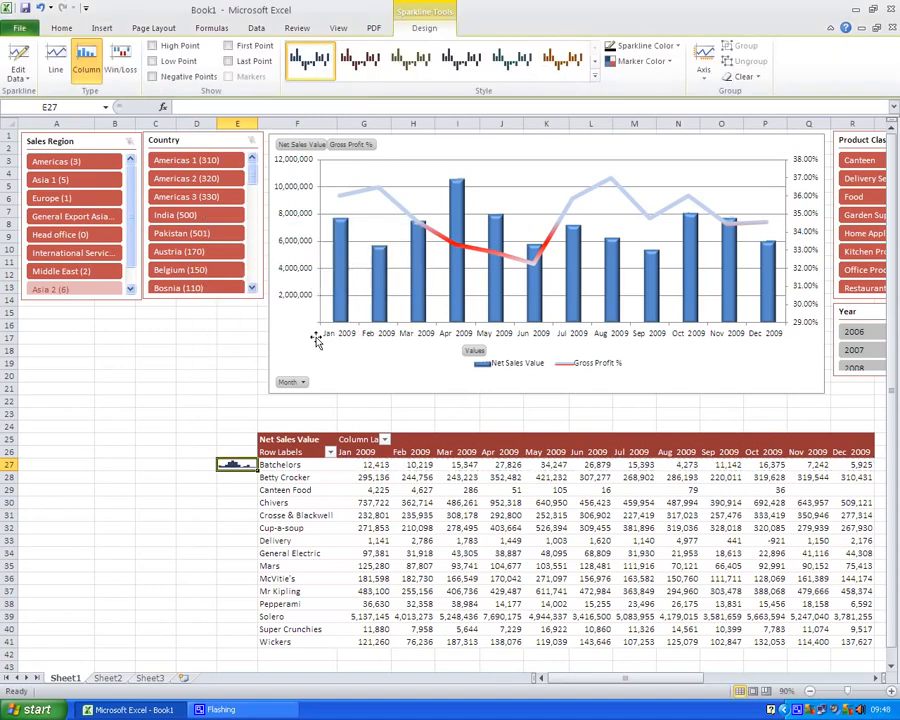
Widen column E and copy the E27 sparkline down to cells E28:E46.
drag(256, 124, 291, 124)
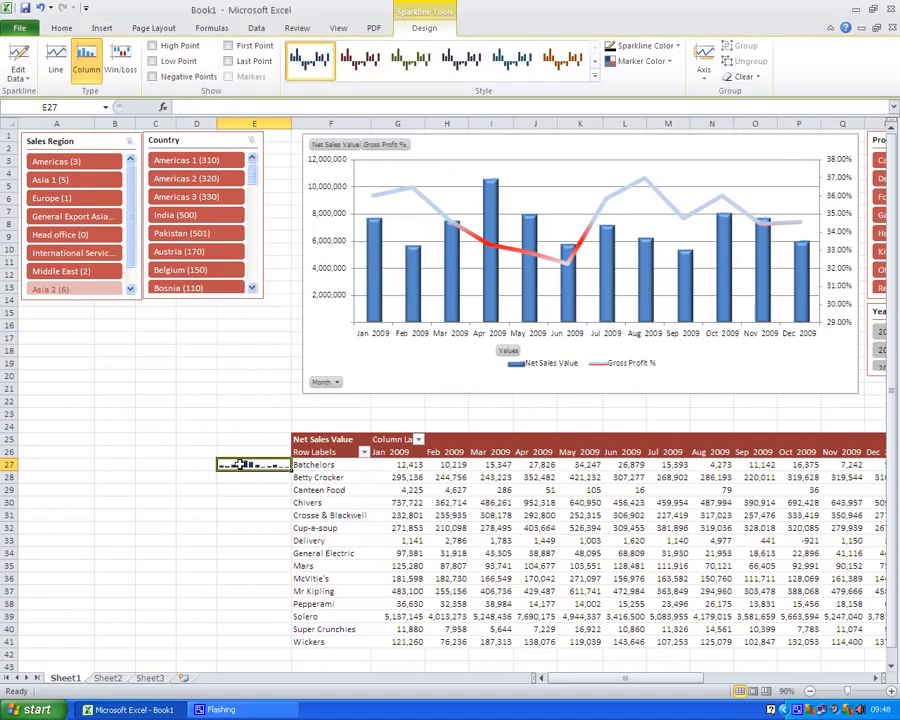
key(ctrl+c)
drag(235, 479, 267, 701)
key(ctrl+v)
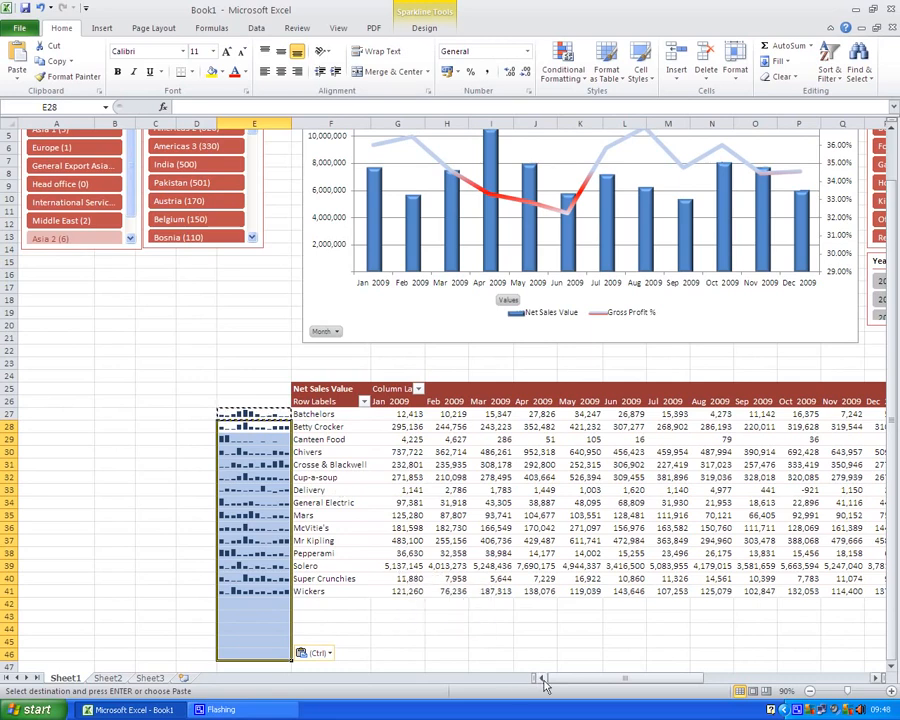
Insert a win/loss sparkline in cell S27 from the Batchelors row's Jan to Dec 2009 values.
drag(550, 679, 606, 676)
click(520, 413)
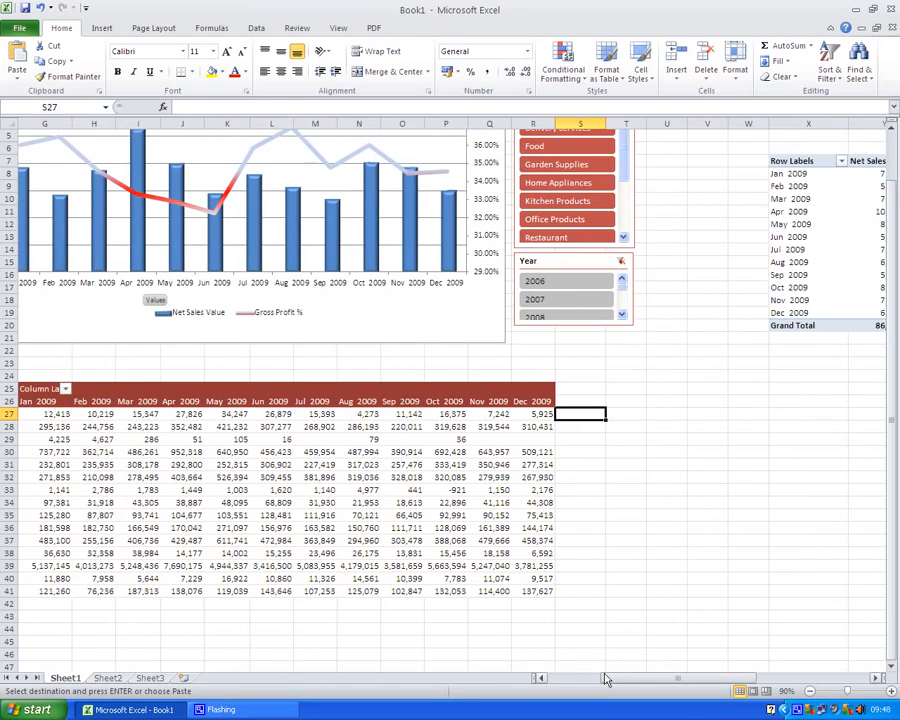
click(102, 28)
click(553, 70)
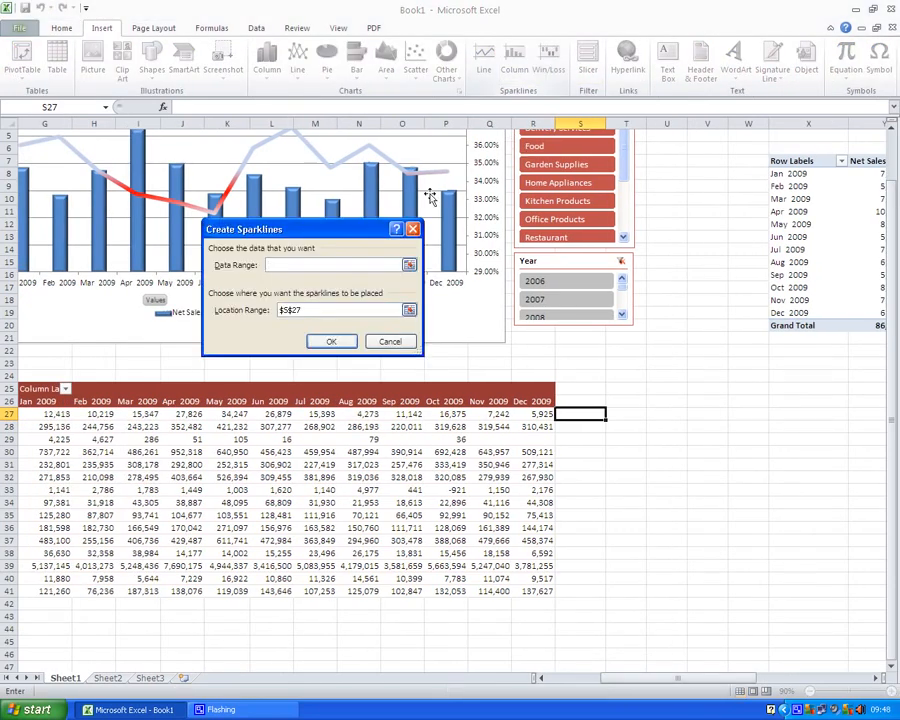
drag(535, 416, 30, 416)
click(338, 341)
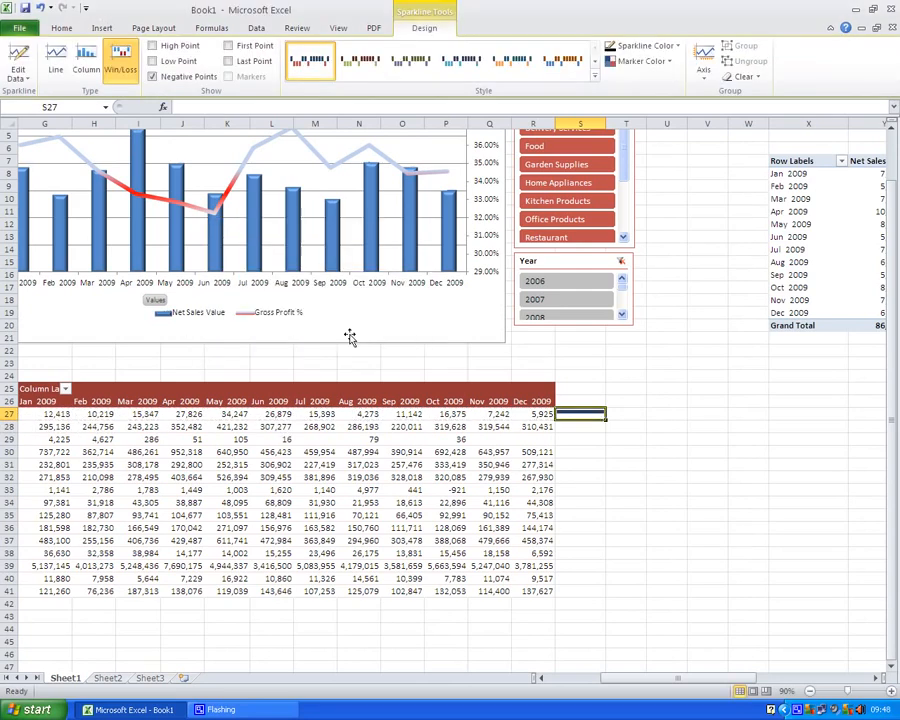
Color the S27 sparkline white with a light green high point and a red low point, and turn off its negative points.
click(680, 47)
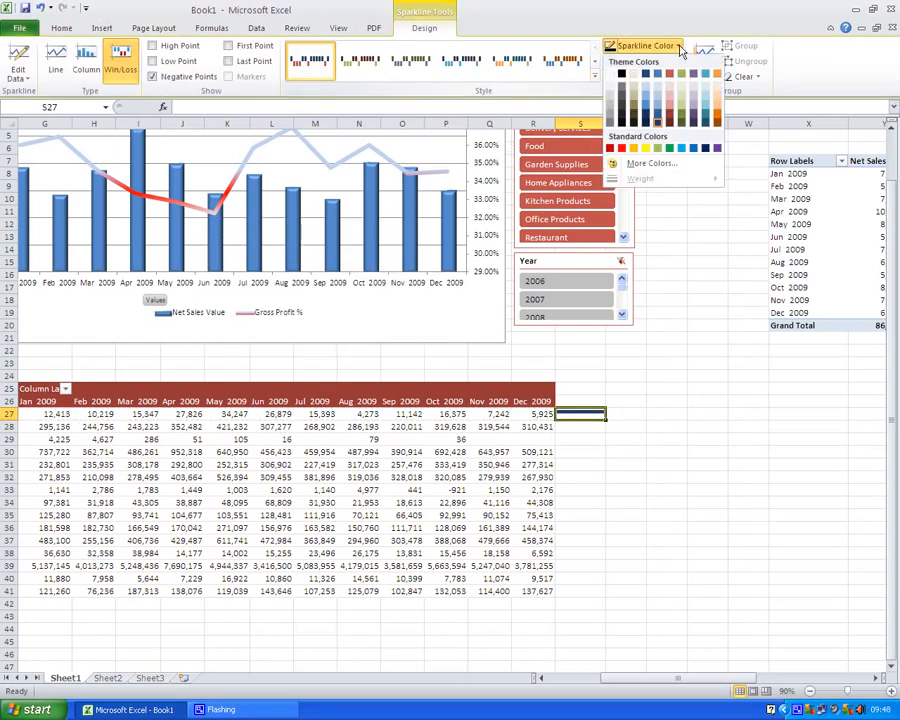
click(612, 76)
click(640, 61)
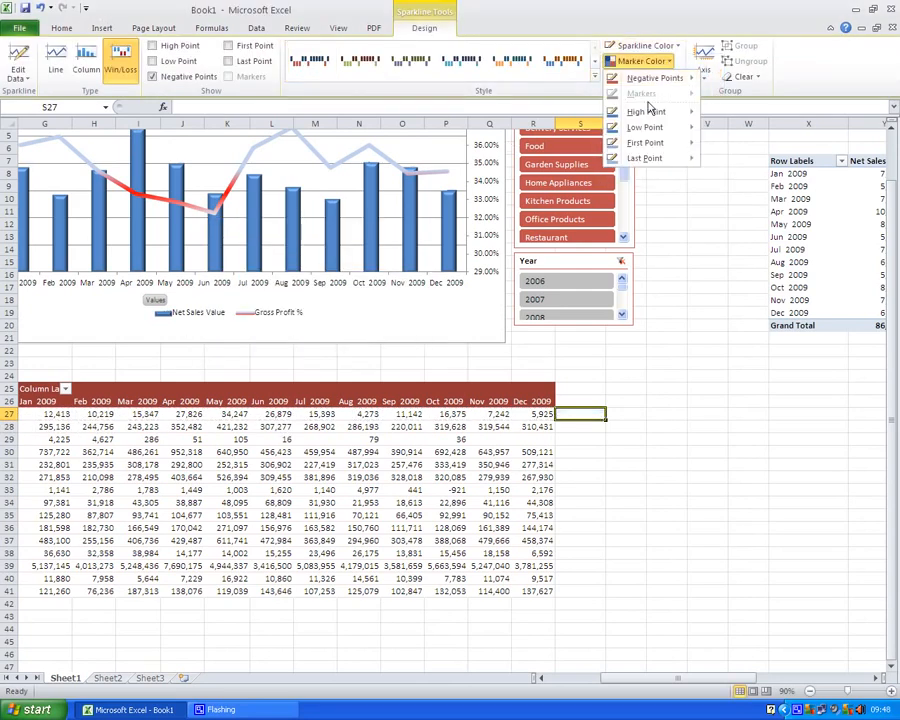
mouse_move(647, 111)
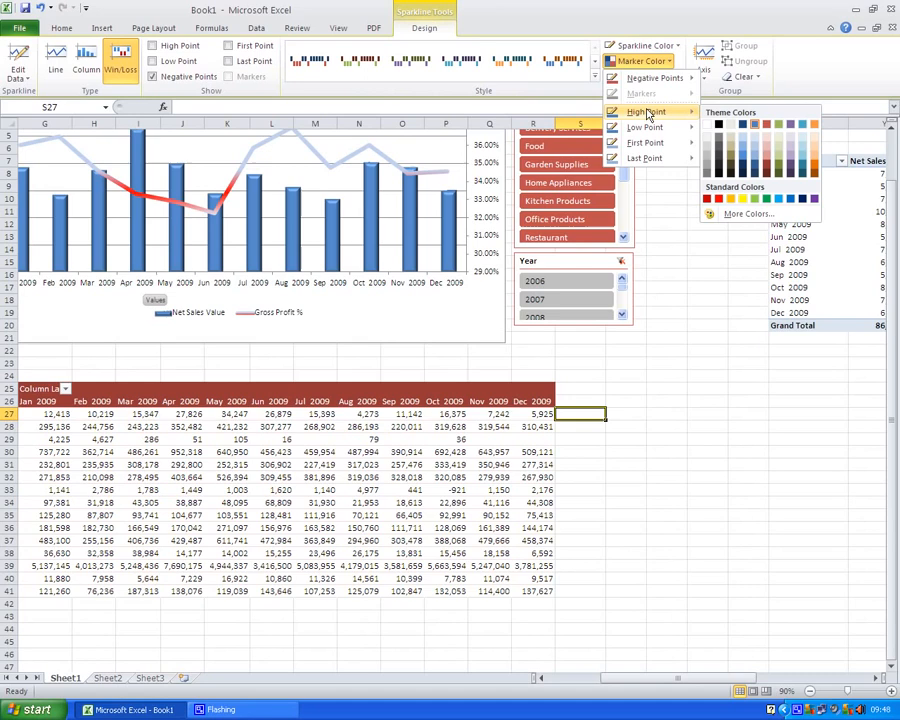
click(730, 199)
click(664, 62)
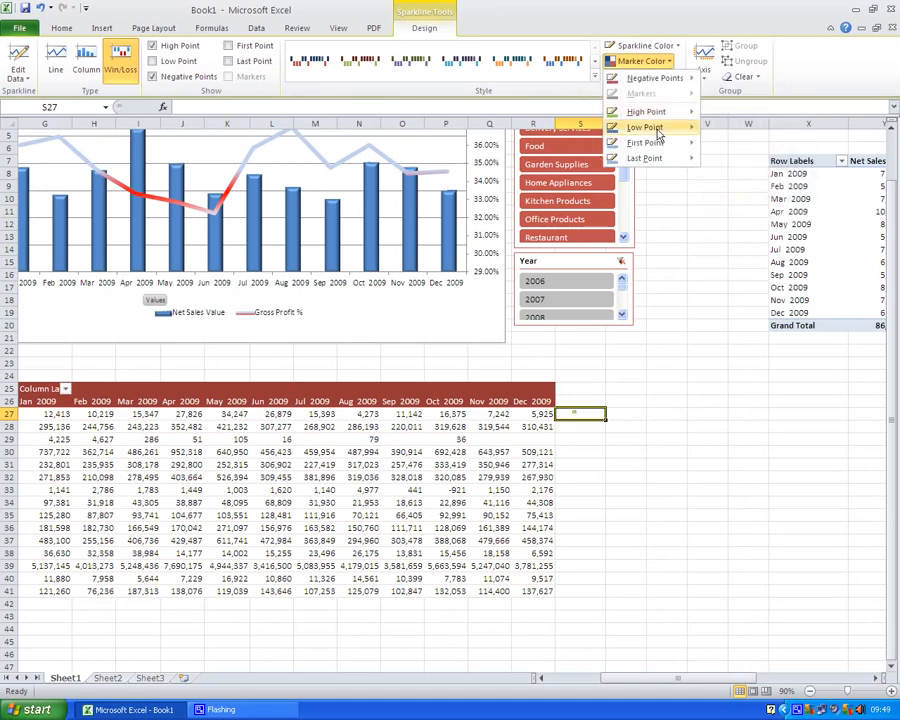
mouse_move(645, 127)
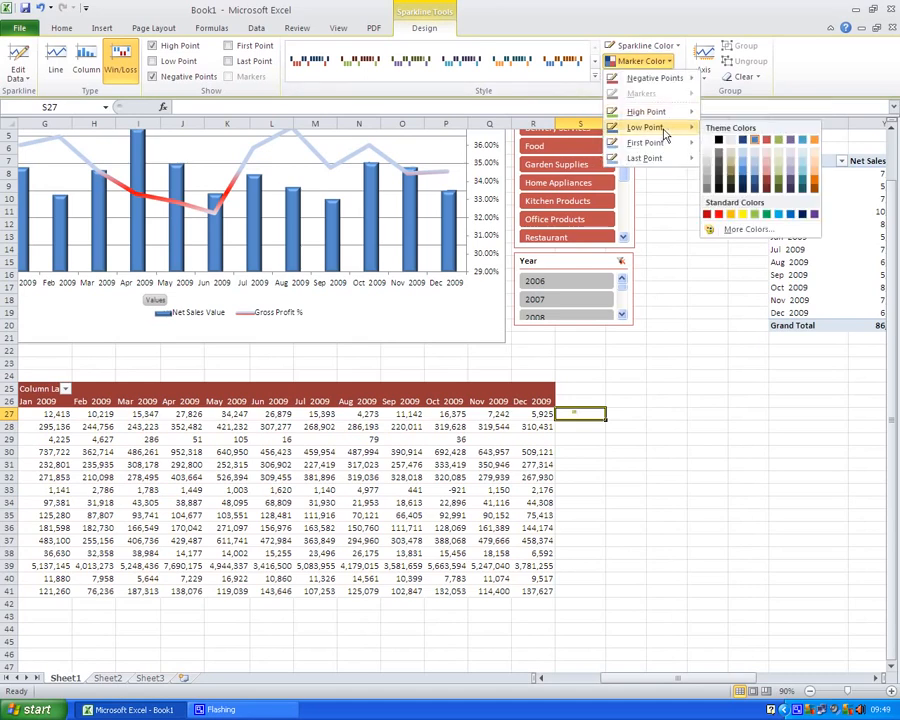
click(718, 214)
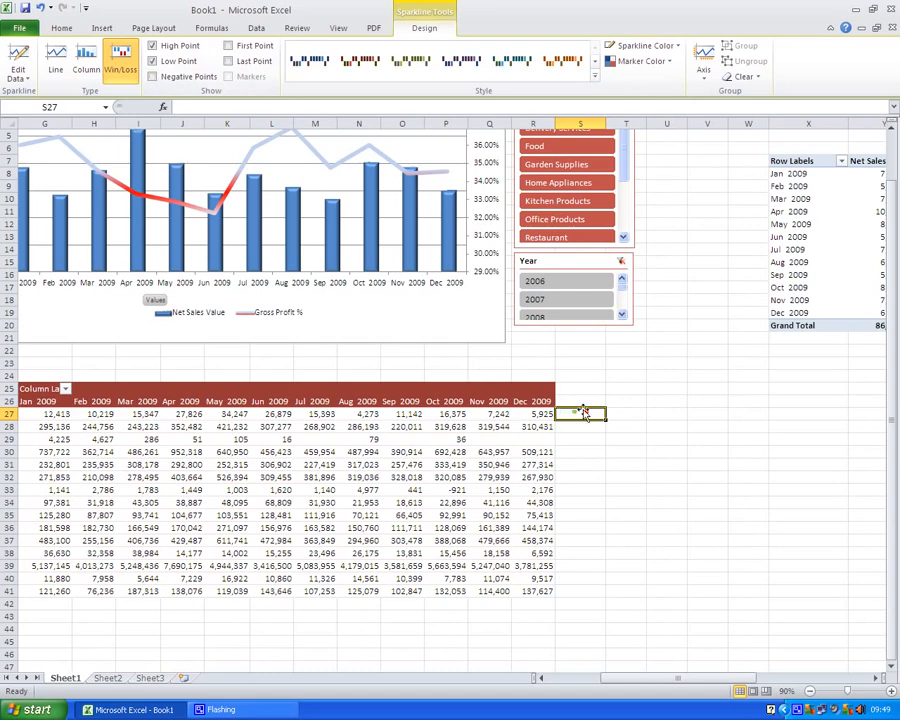
Copy the S27 win/loss sparkline down to cells S28:S45 and widen column S.
key(ctrl+c)
drag(580, 426, 593, 637)
key(ctrl+v)
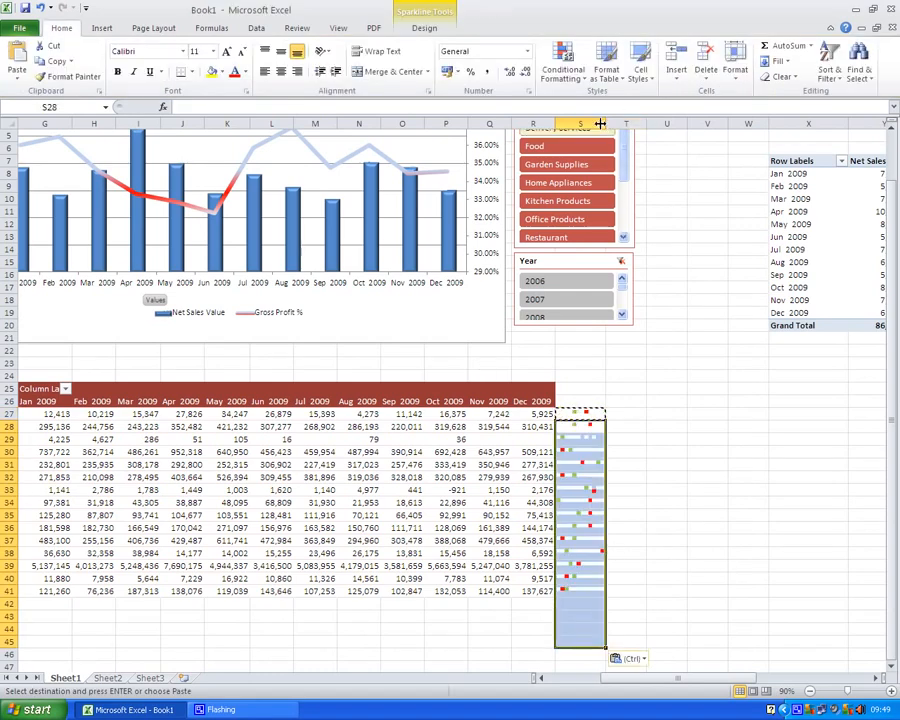
drag(603, 122, 627, 123)
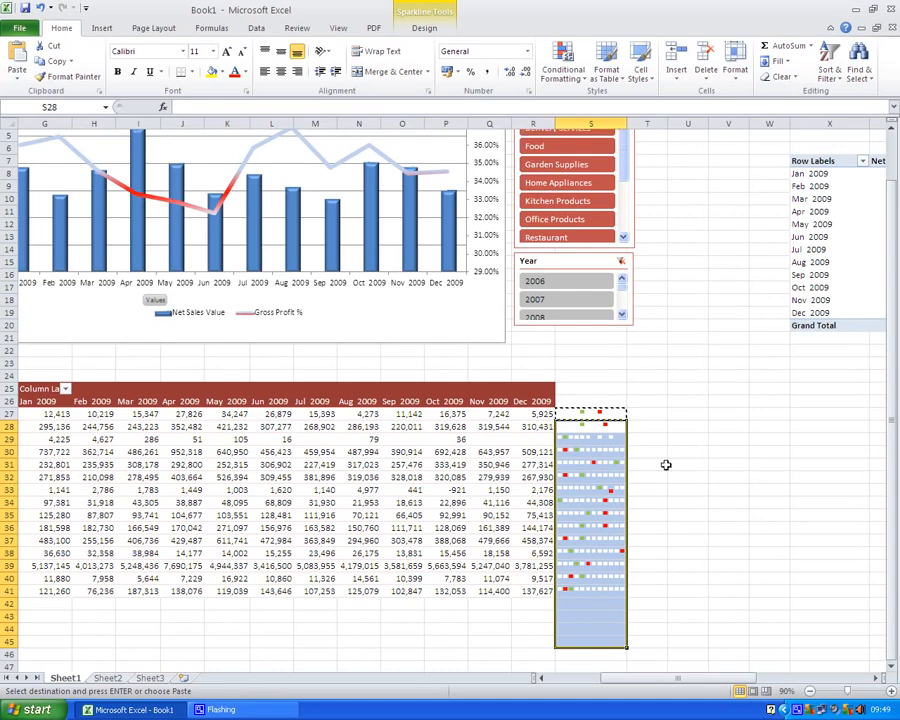
Copy the brand pivot table to cell X25 and remove Month from the copy's column labels.
drag(673, 682, 624, 682)
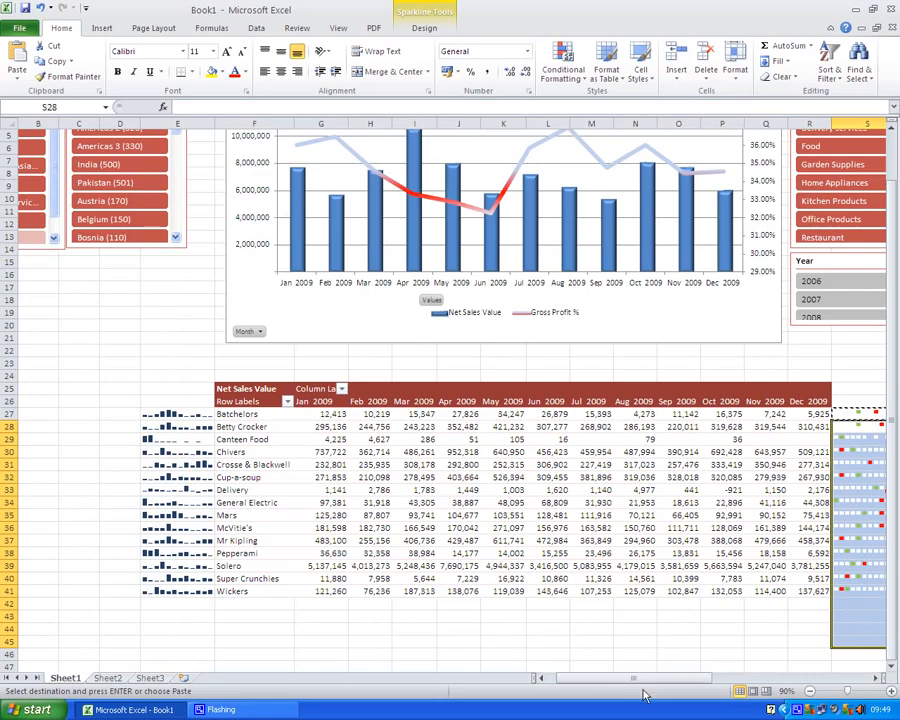
click(243, 390)
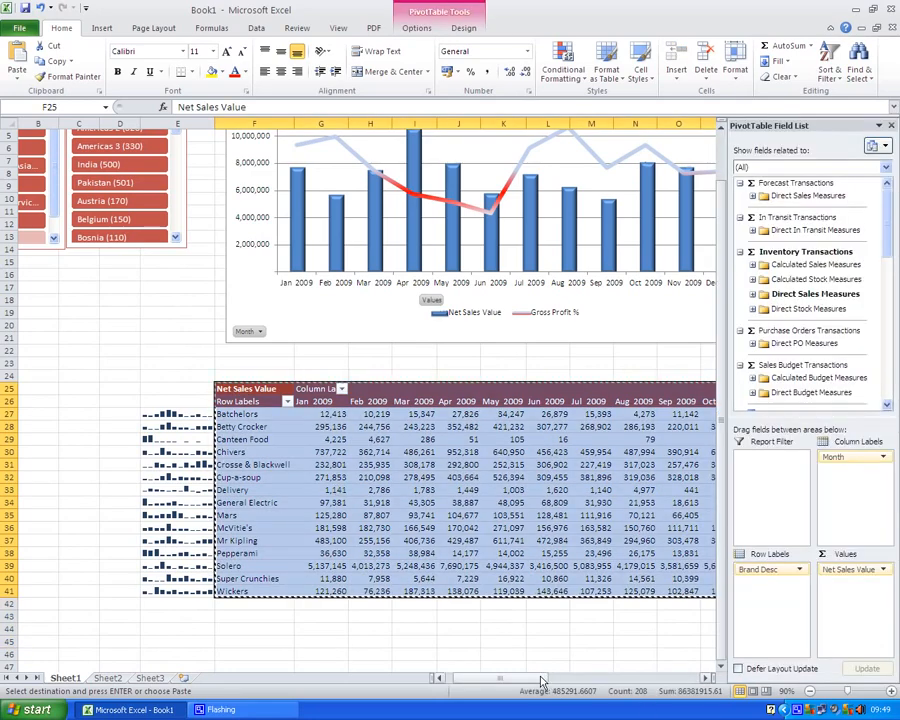
drag(545, 679, 636, 679)
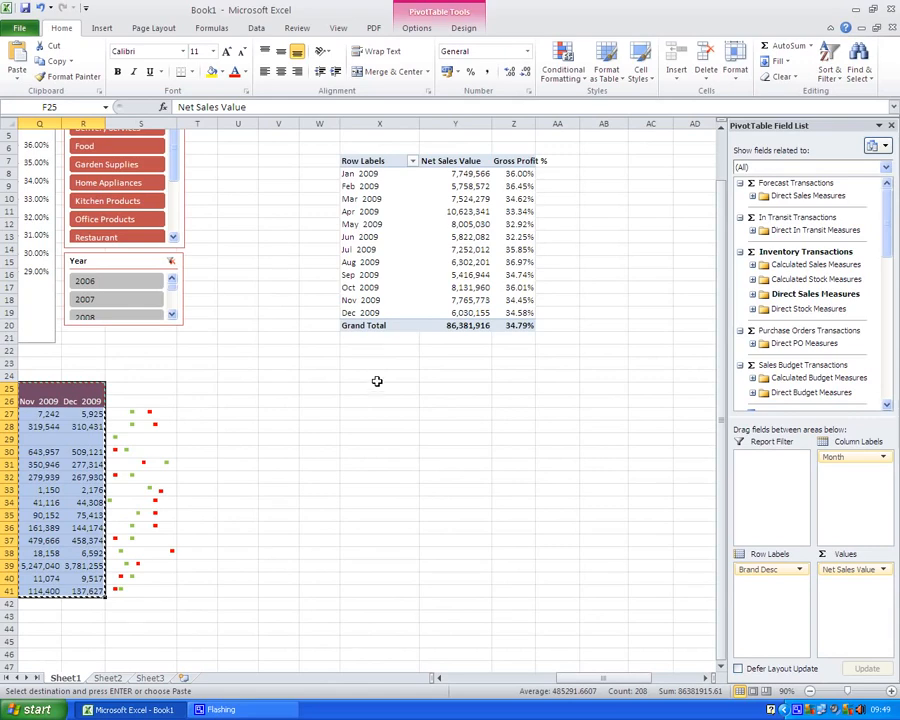
click(376, 387)
key(ctrl+v)
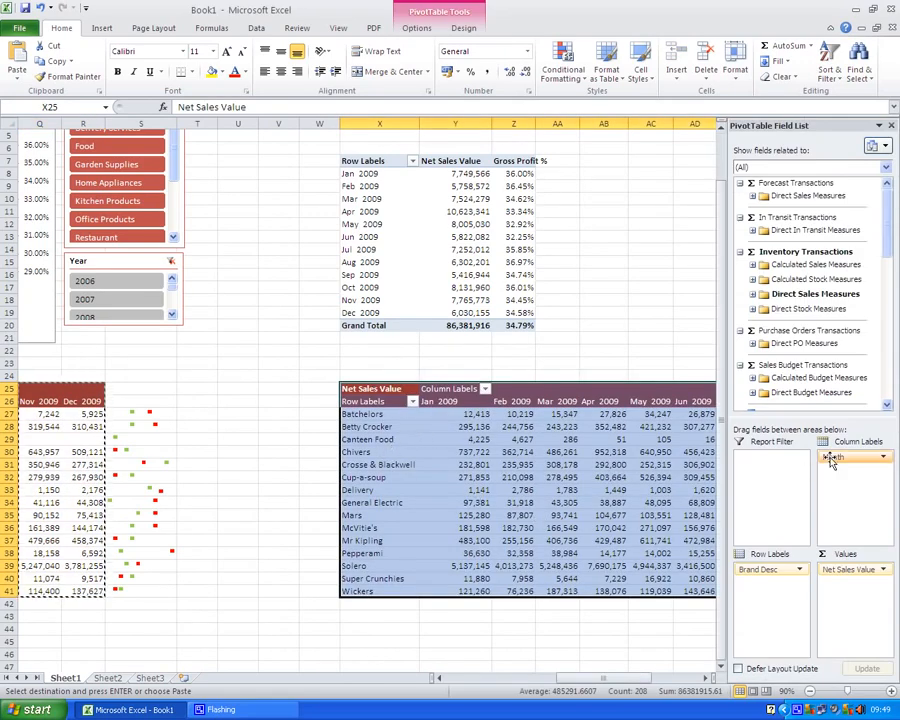
drag(830, 460, 703, 386)
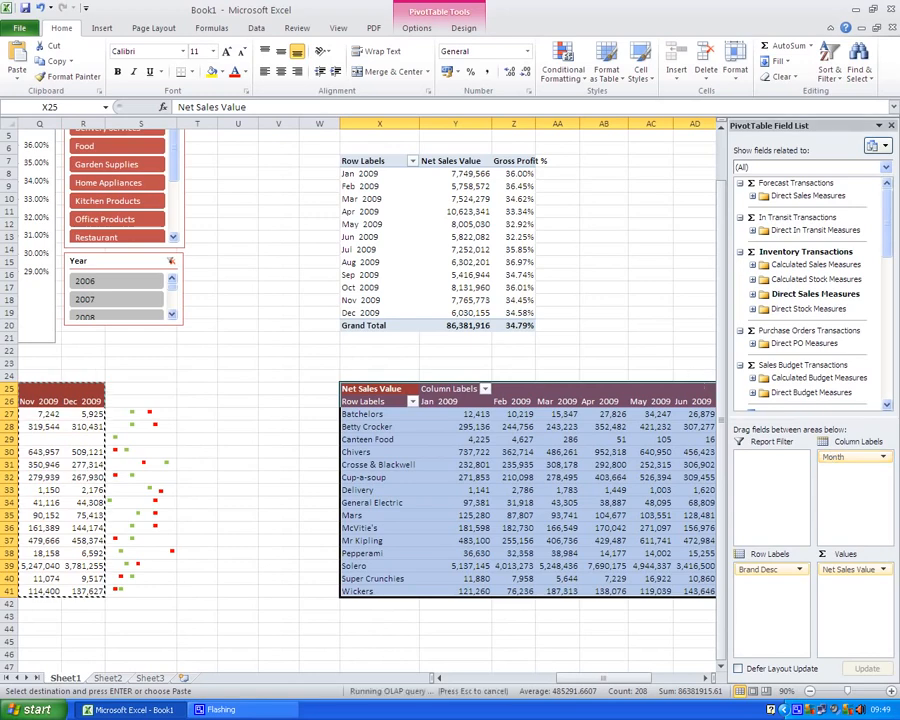
click(280, 414)
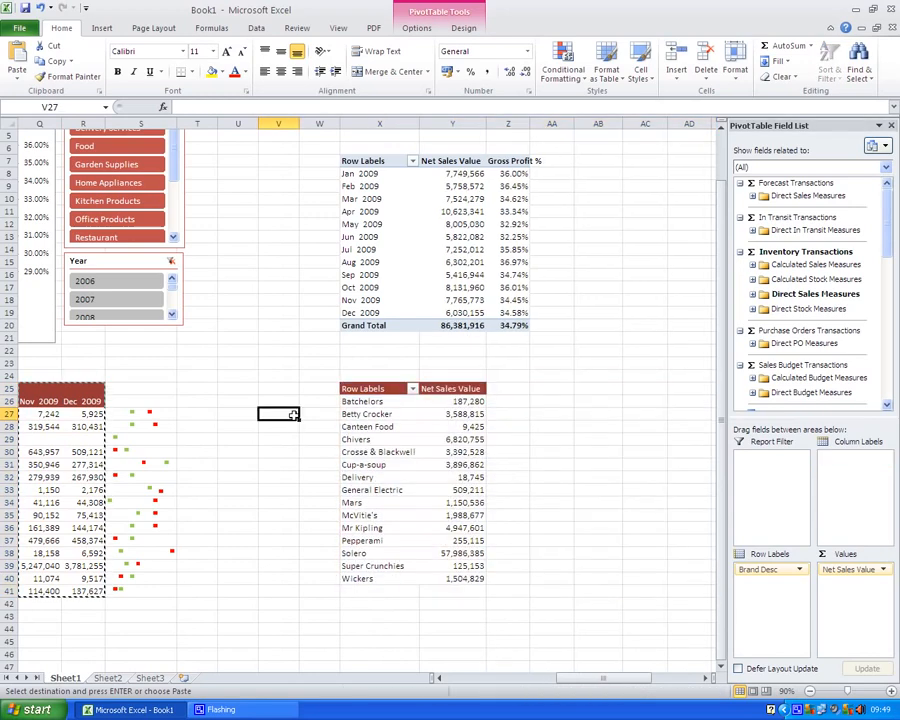
Insert a pie PivotChart based on the copied brand pivot table at X25.
click(372, 390)
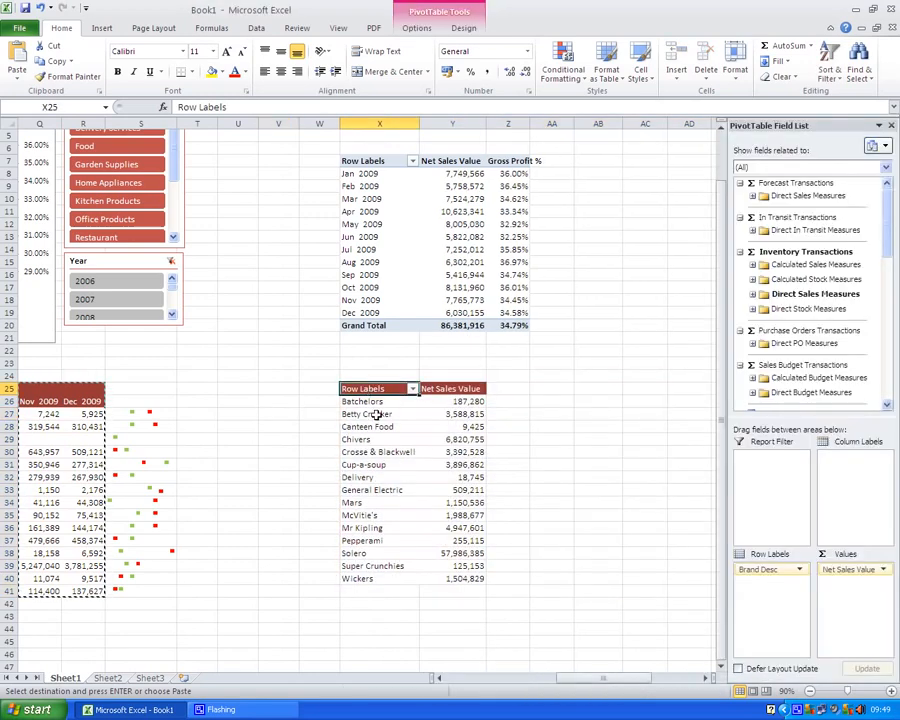
click(420, 30)
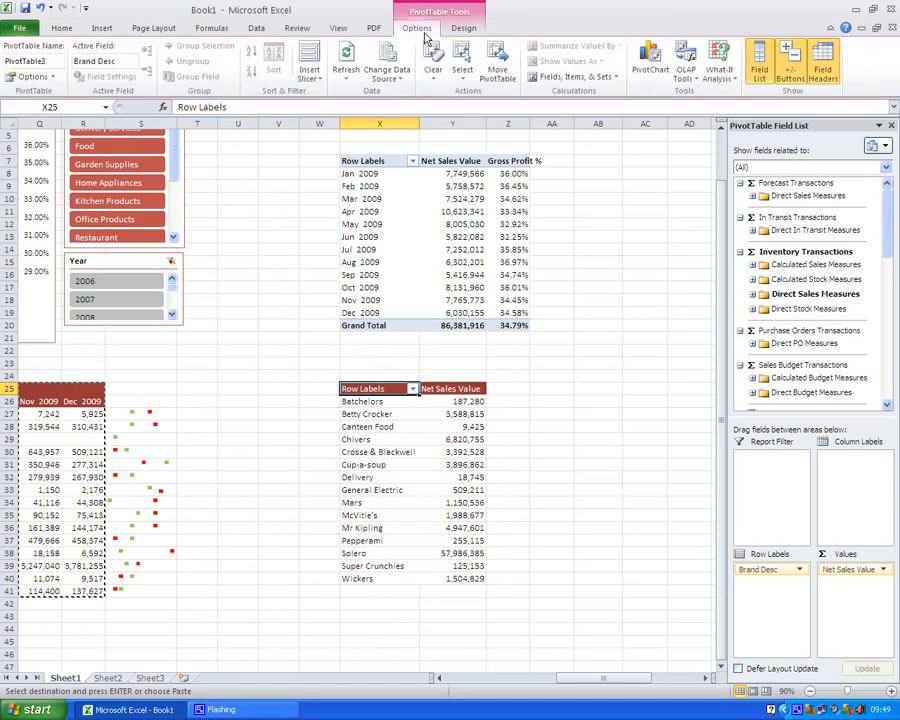
click(651, 62)
click(339, 339)
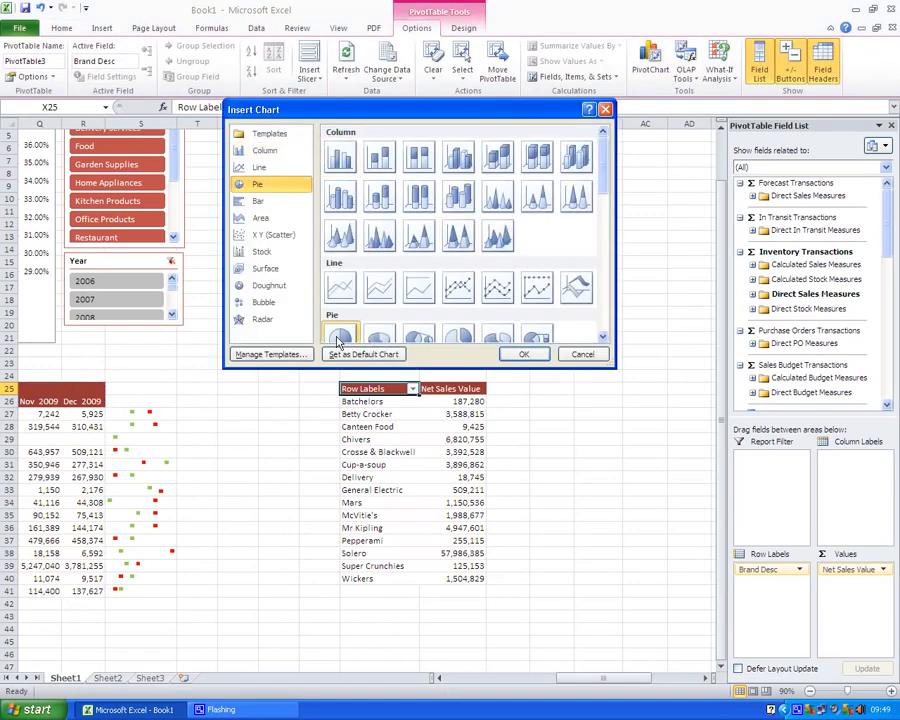
click(521, 354)
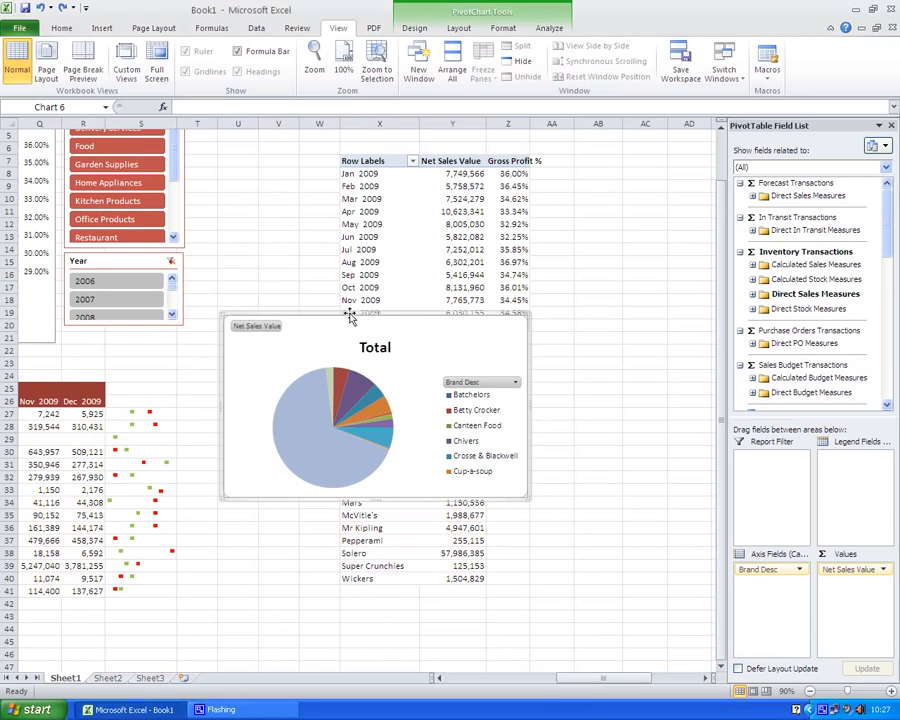
Move the pie chart across the sheet to sit directly below the Sales Region and Country slicers.
drag(349, 316, 138, 312)
drag(590, 679, 525, 681)
drag(413, 321, 42, 318)
drag(530, 680, 447, 682)
drag(453, 318, 48, 253)
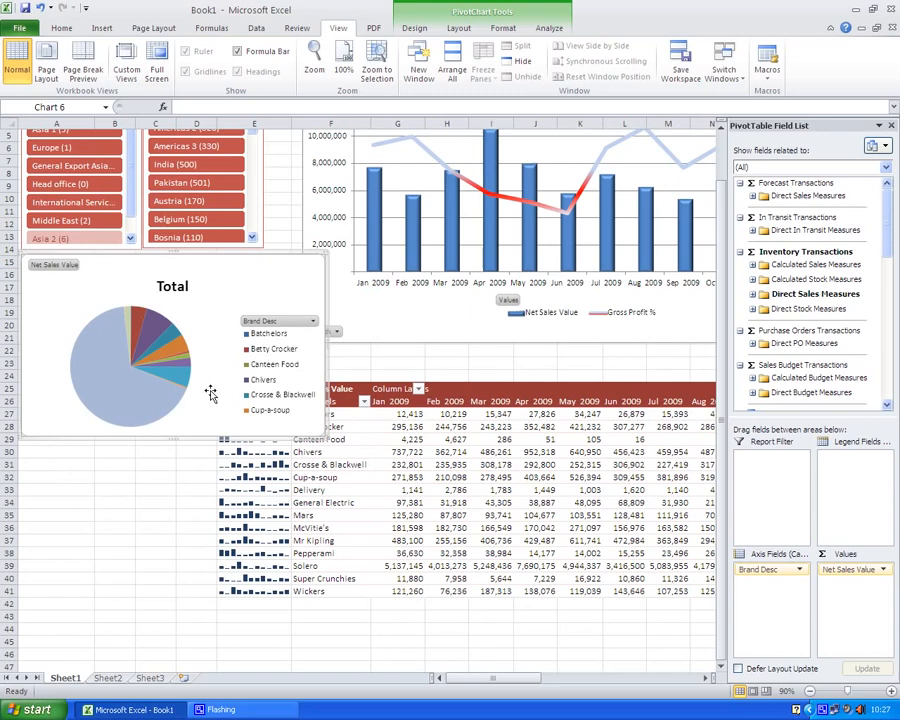
Shrink the pie chart to the combined width of the slicers above it and extend its legend upward to list more brands.
click(322, 440)
click(225, 305)
drag(225, 305, 231, 306)
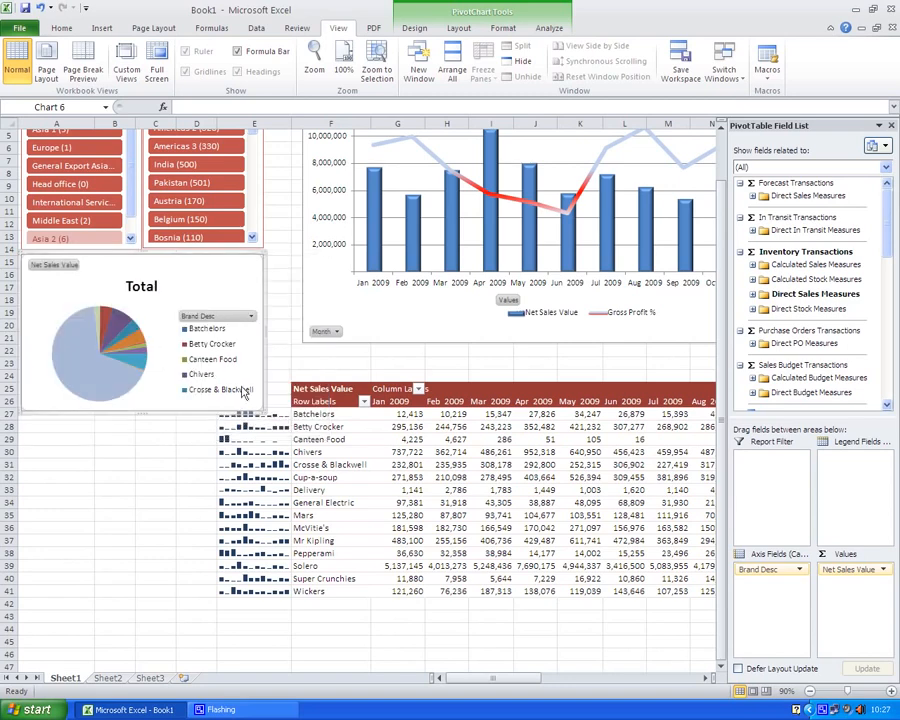
drag(265, 410, 264, 401)
click(211, 341)
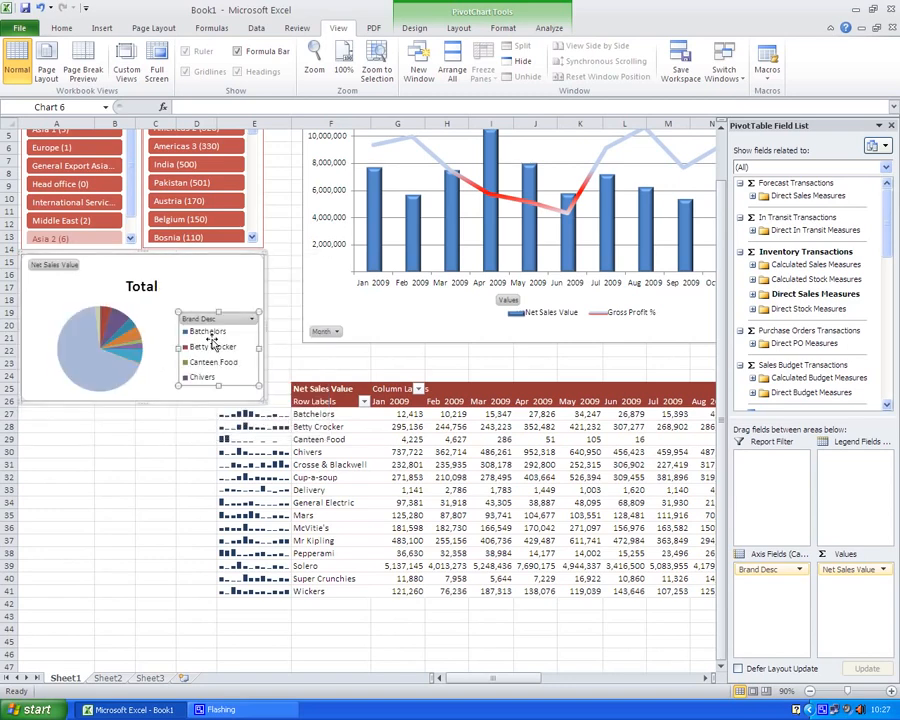
drag(218, 313, 222, 260)
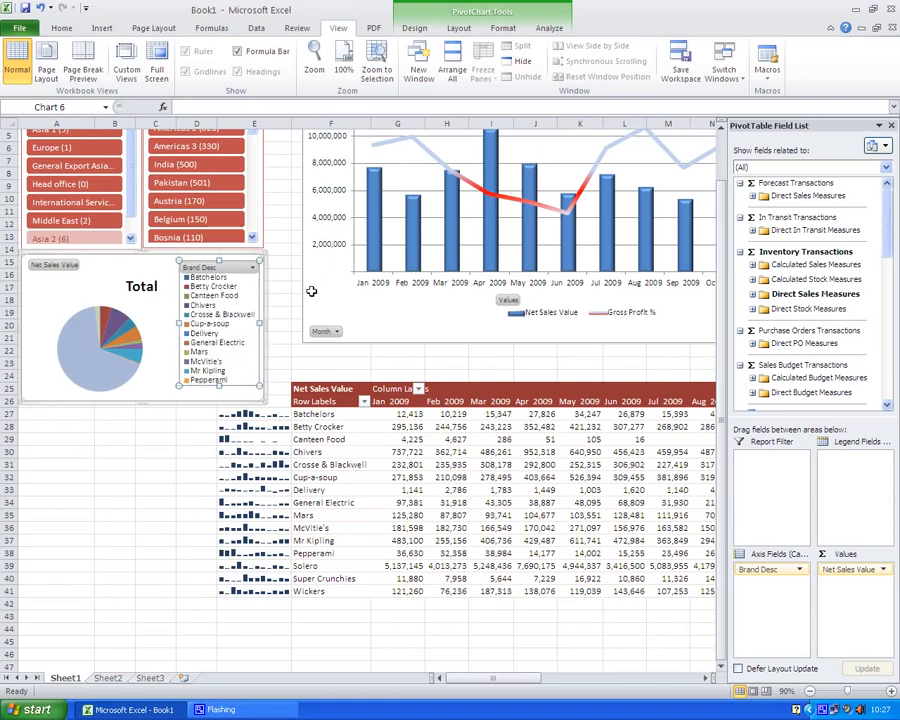
Move the net sales and gross profit chart closer to the Country slicer and enlarge it toward the Year slicer and the brand table.
drag(370, 302, 341, 291)
drag(473, 681, 518, 681)
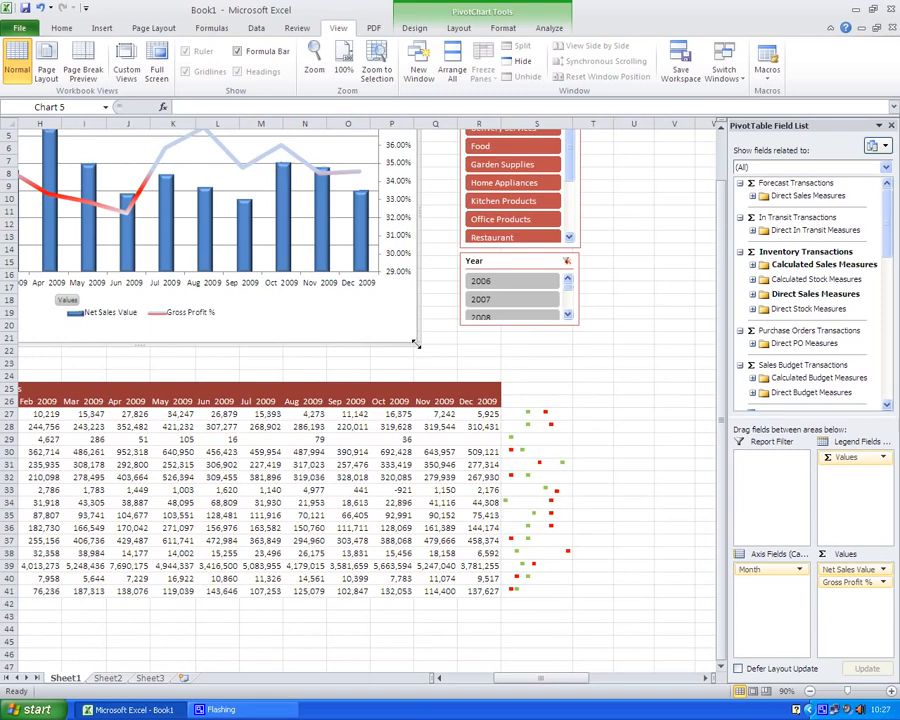
drag(418, 346, 451, 360)
Shift the Year and Product Class Desc slicers slightly closer to the net sales chart, keeping them aligned.
click(502, 265)
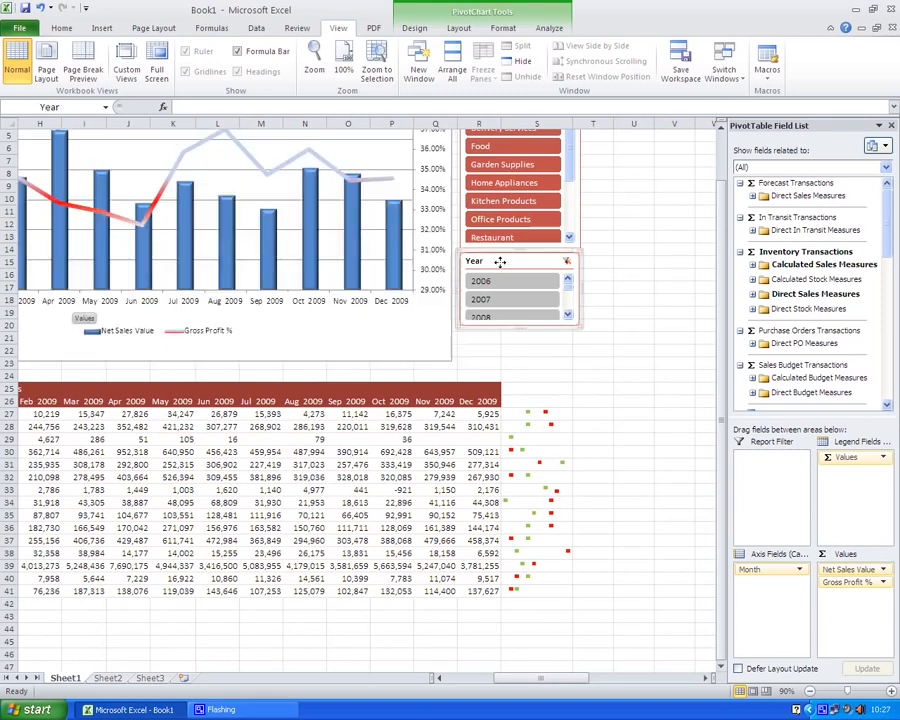
drag(502, 265, 499, 262)
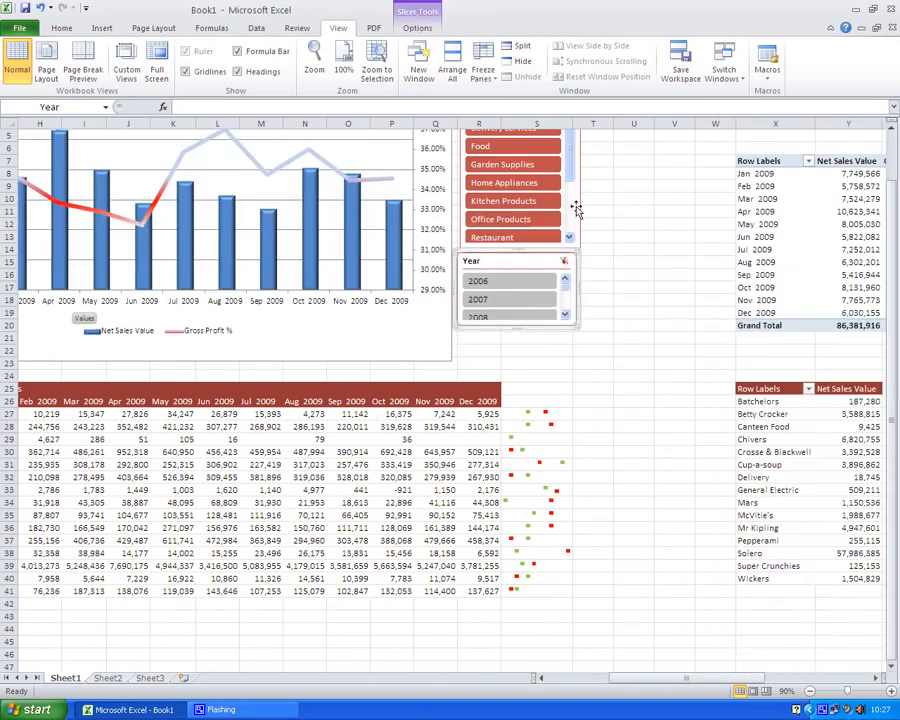
drag(572, 204, 566, 215)
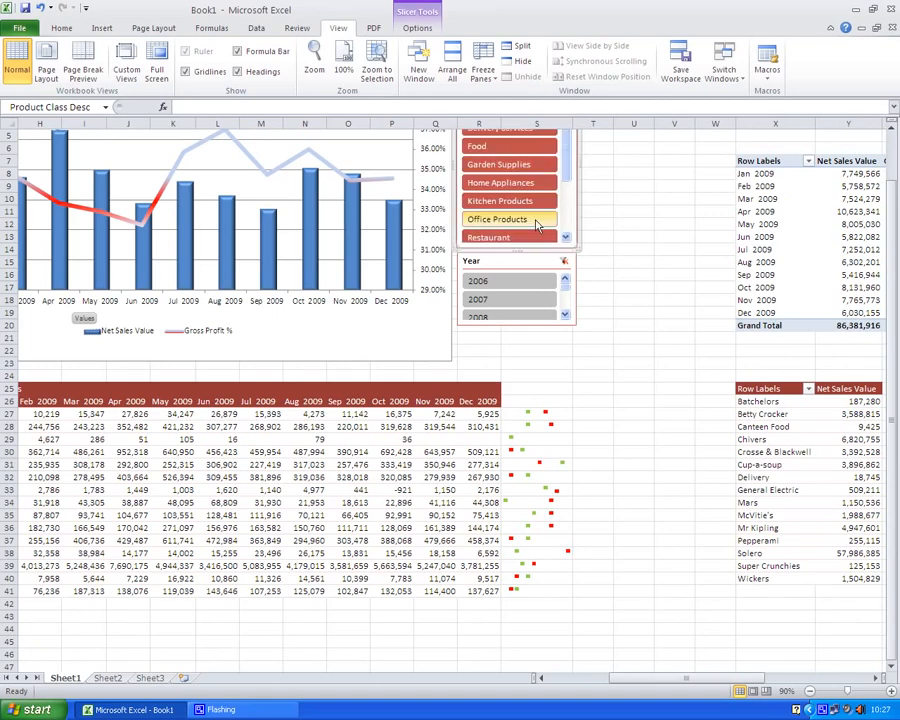
Hide the sheet's gridlines and headings, and zoom out to 80% to show the dashboard.
click(209, 71)
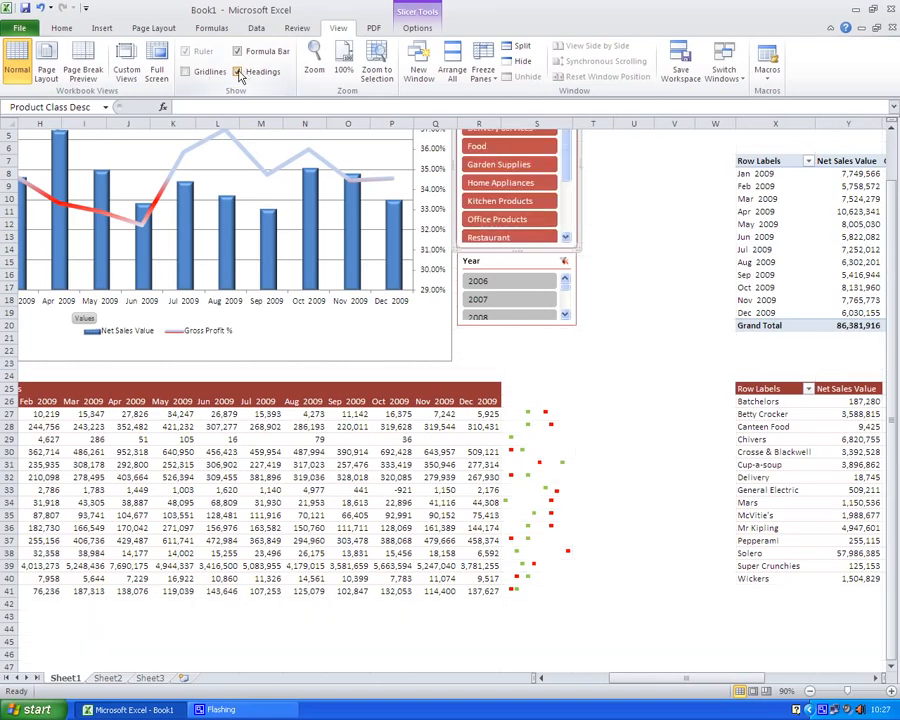
click(238, 71)
click(810, 693)
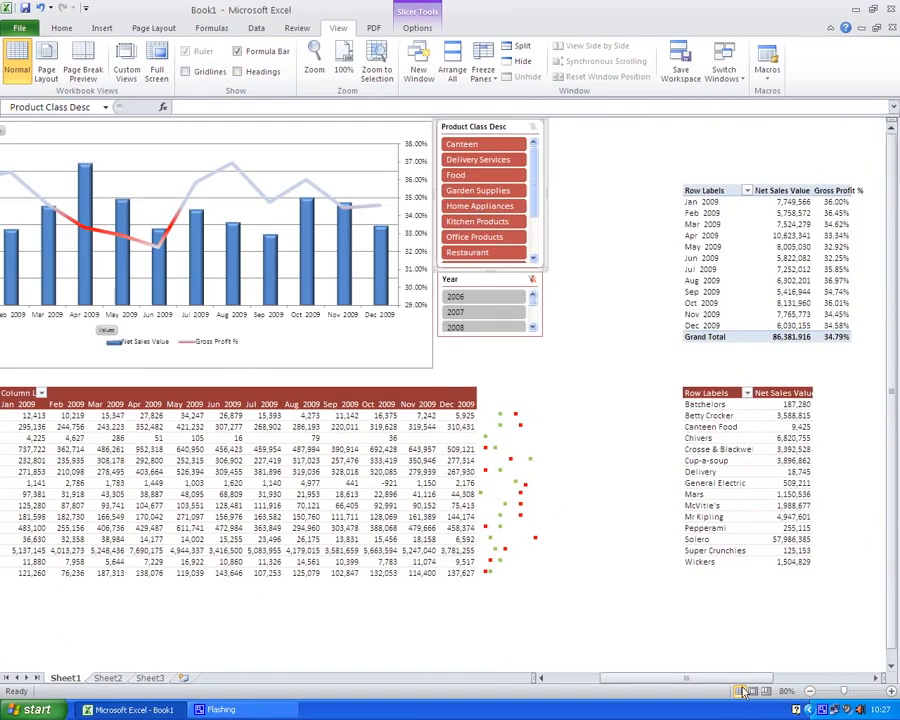
drag(740, 678, 649, 667)
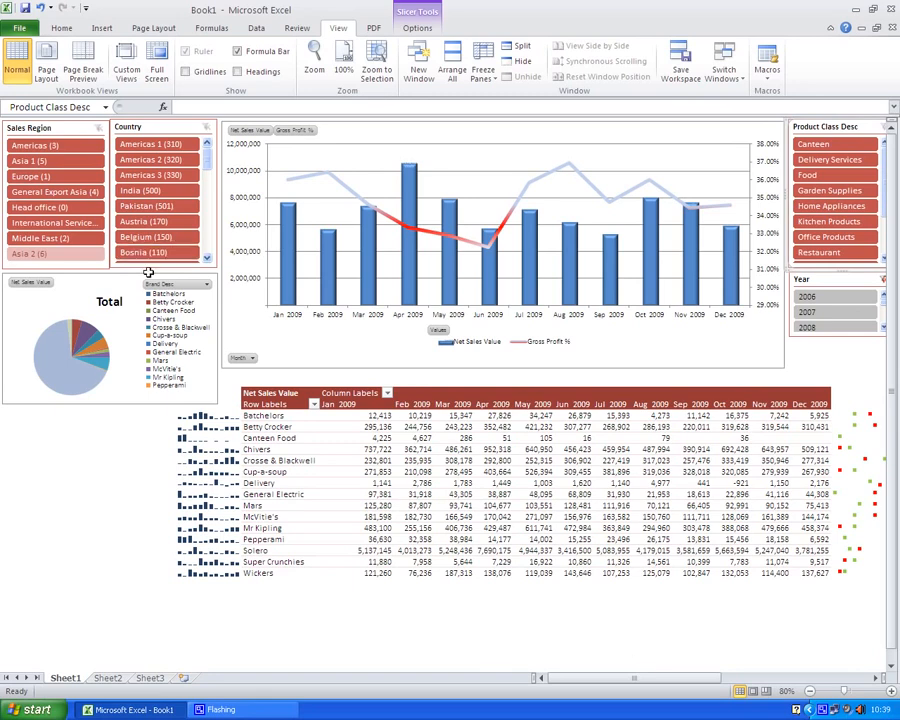
Filter the dashboard to the Europe (1) sales region and the country Germany (130).
click(28, 178)
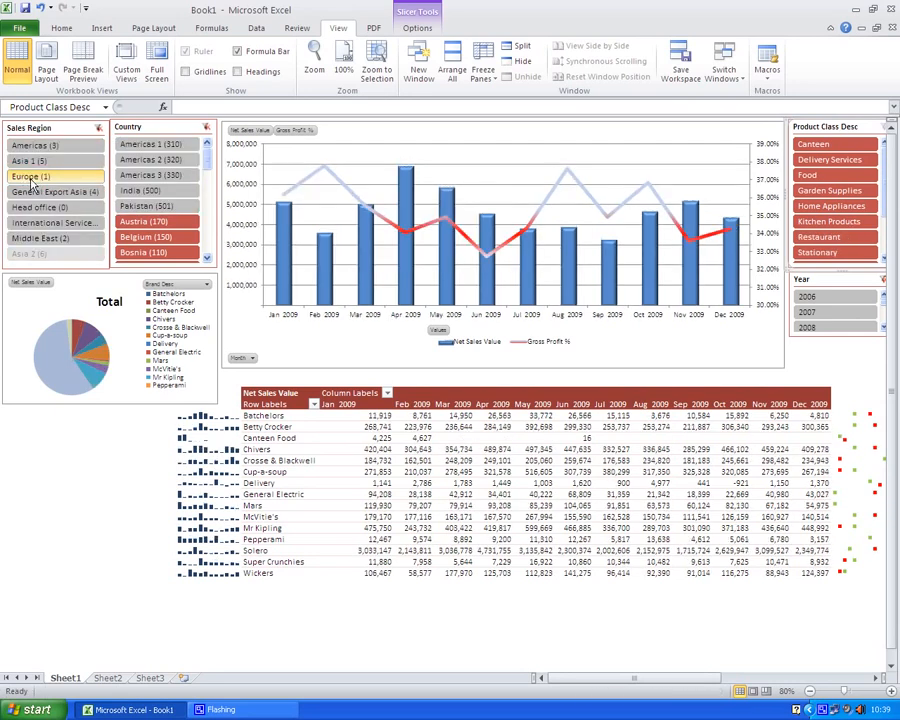
scroll(146, 186, down, 3)
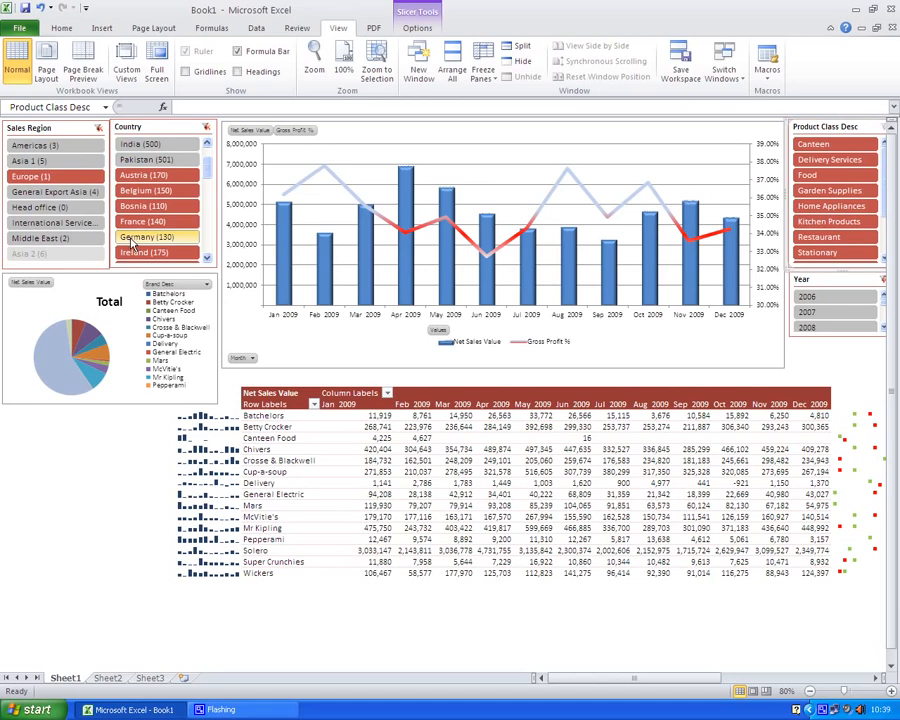
click(131, 241)
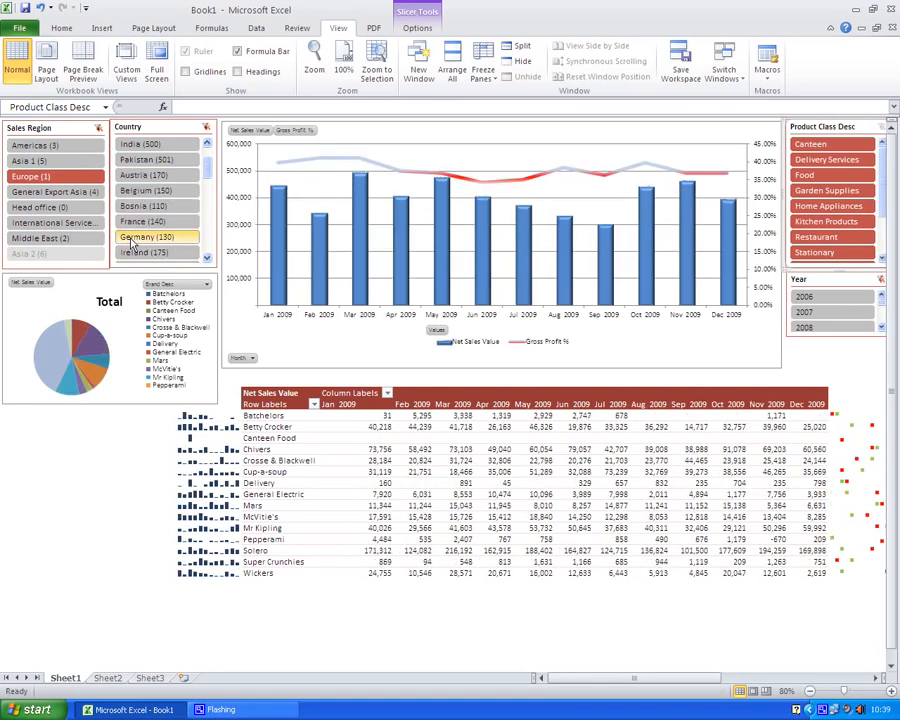
Filter the dashboard to the Food product class and the year 2010.
click(836, 176)
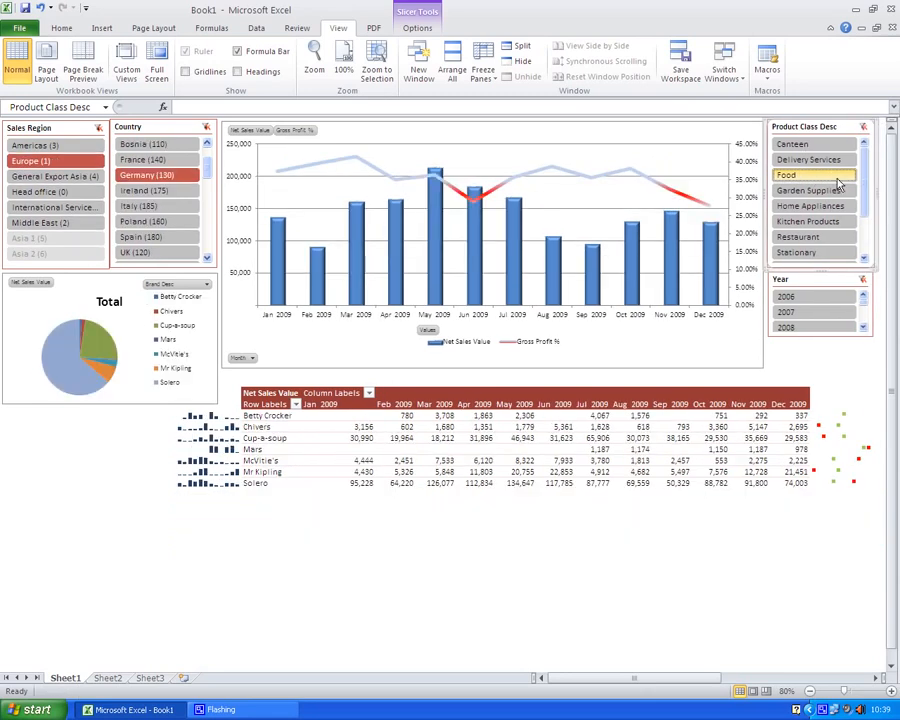
click(864, 328)
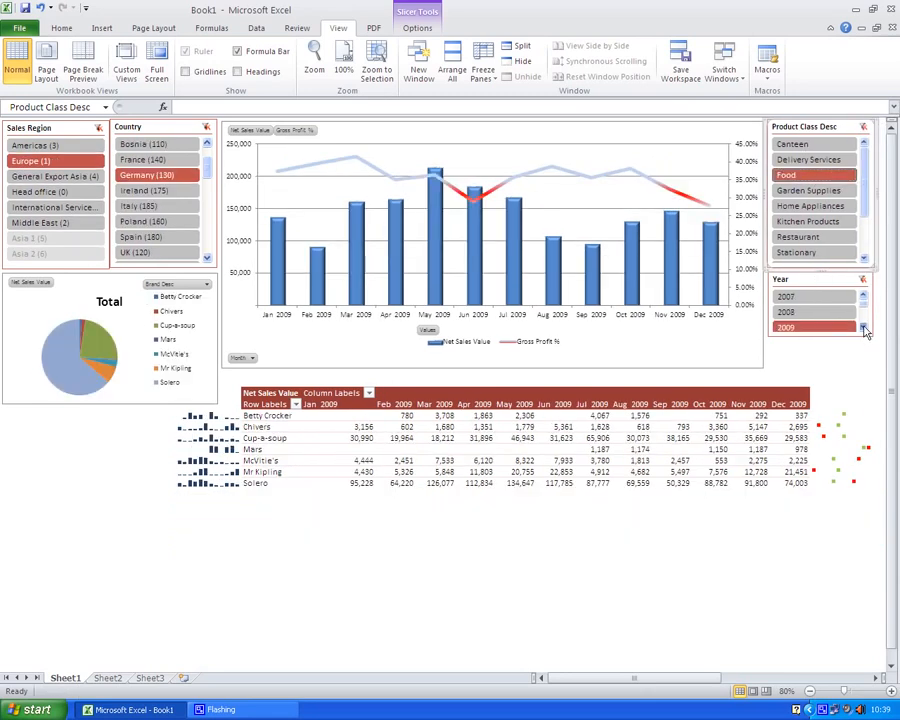
click(864, 328)
click(792, 327)
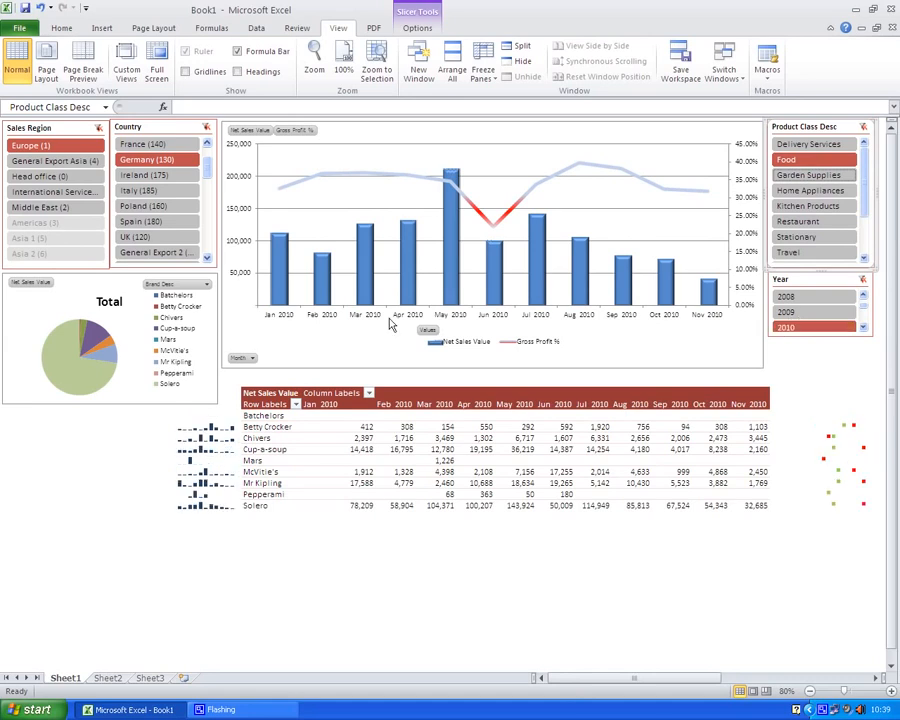
Refilter the dashboard to the country UK (120), first for Home Appliances in 2010, ending with the Restaurant product class and the year 2009.
click(145, 238)
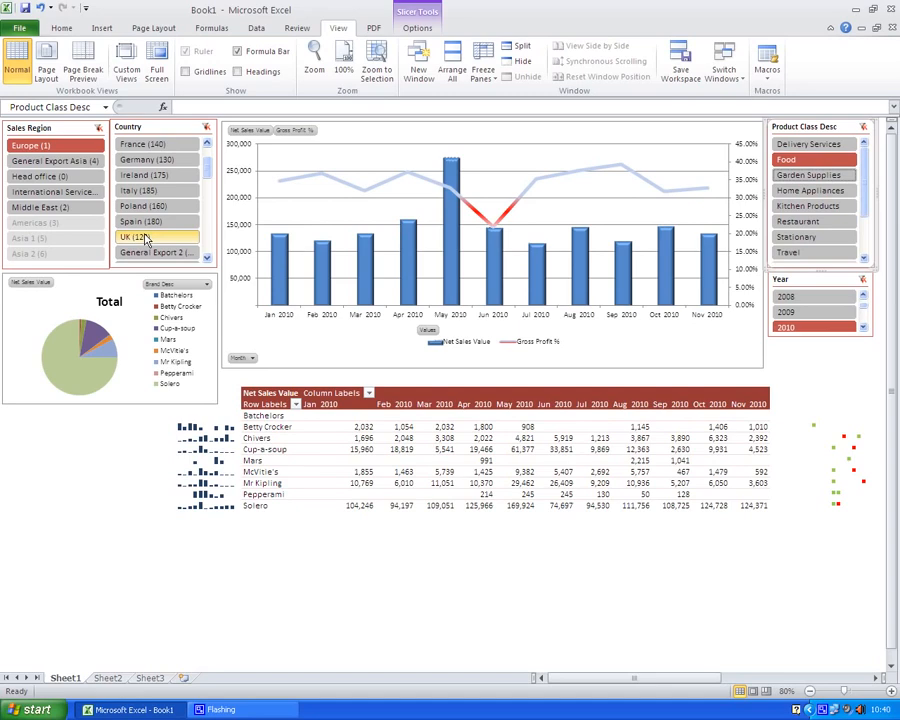
click(795, 191)
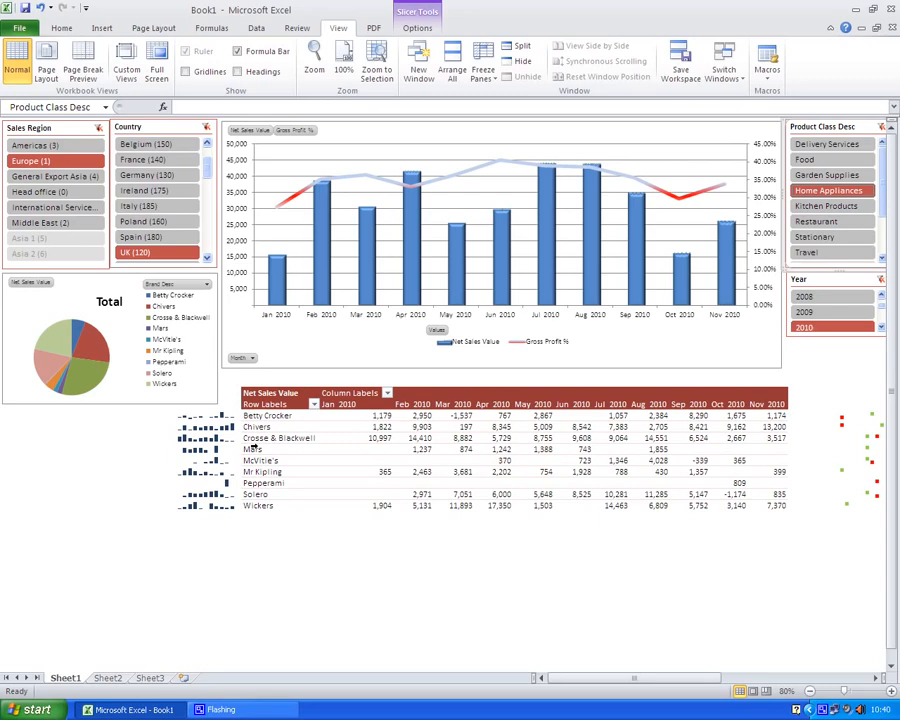
click(802, 222)
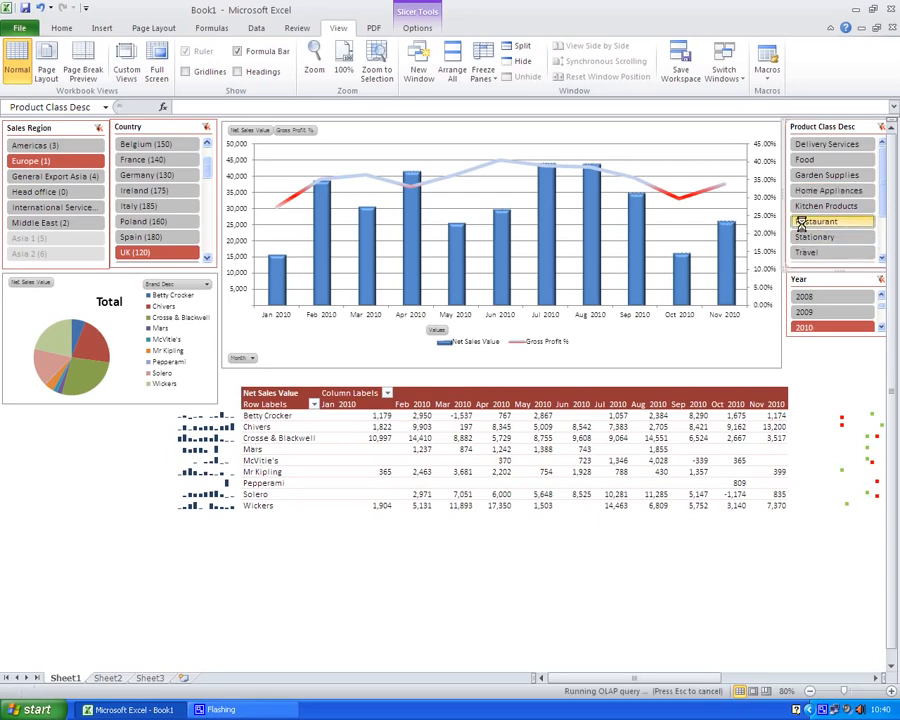
click(802, 314)
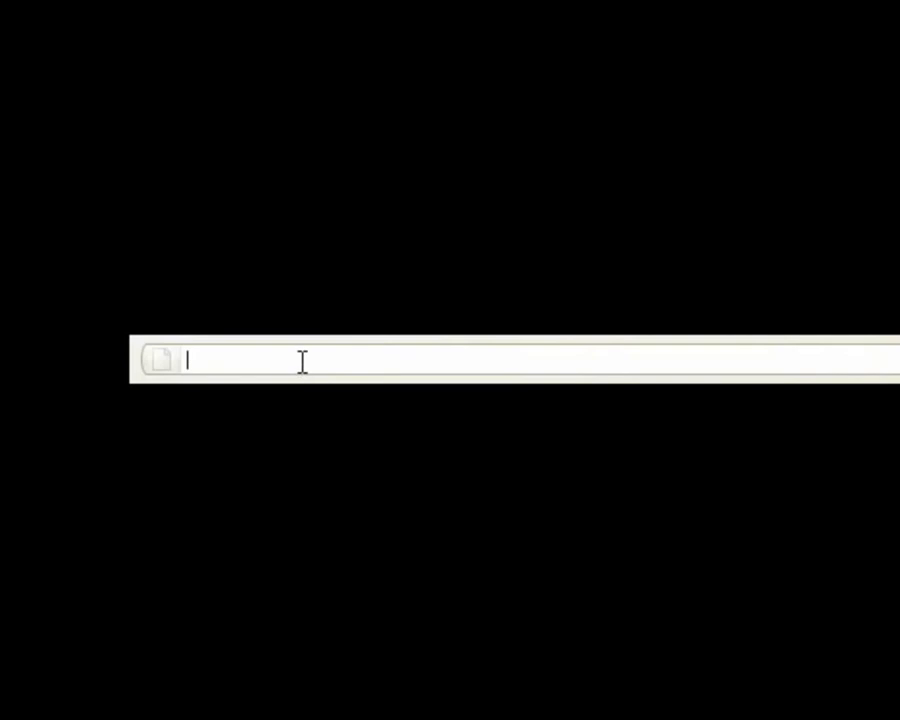
text(w)
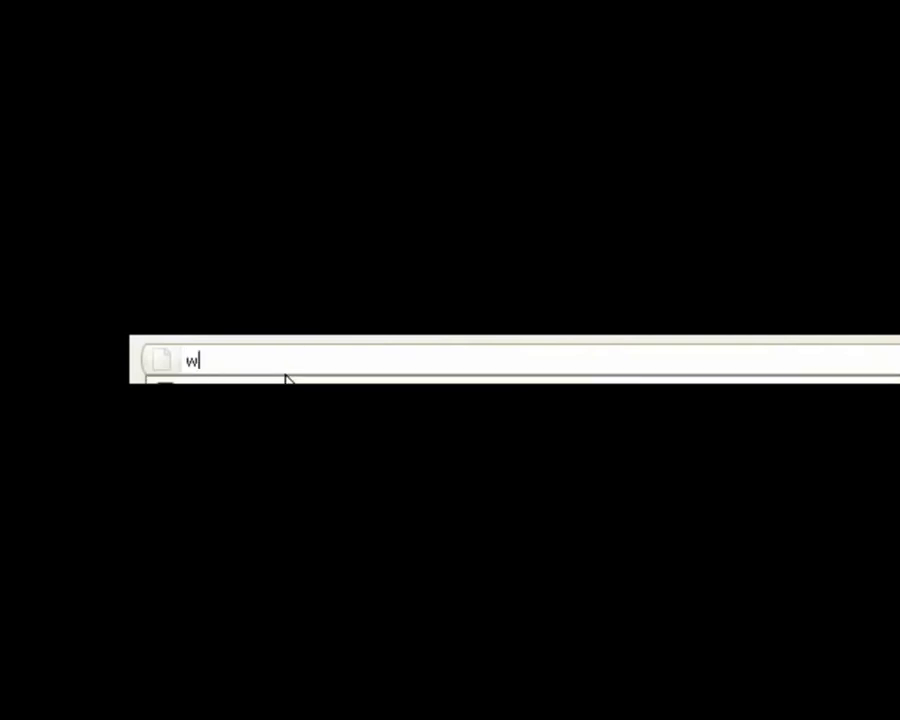
text(ww.locii-insight.com)
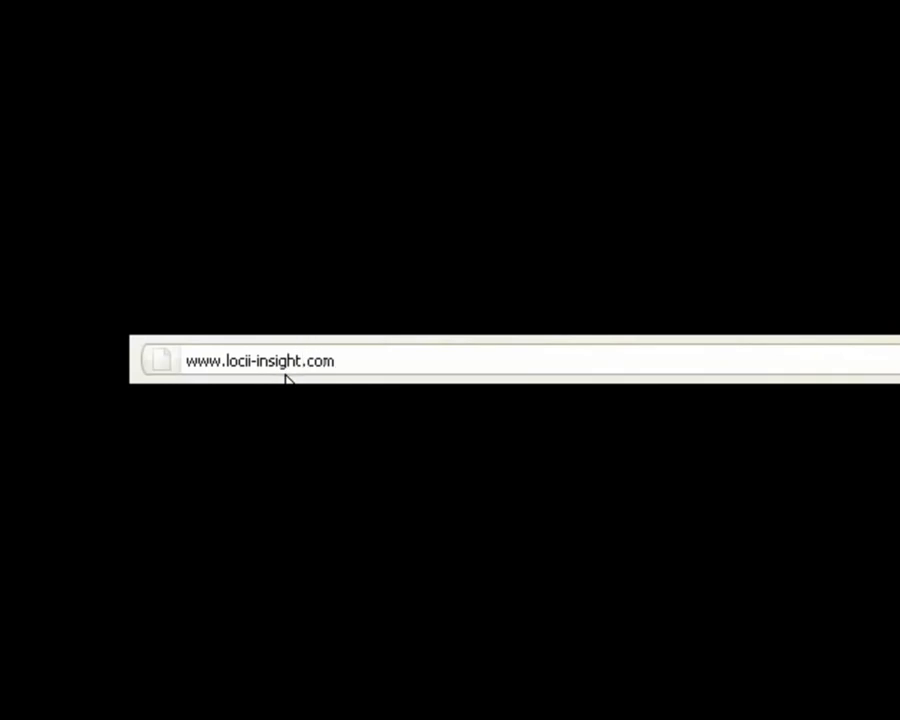
key(Return)
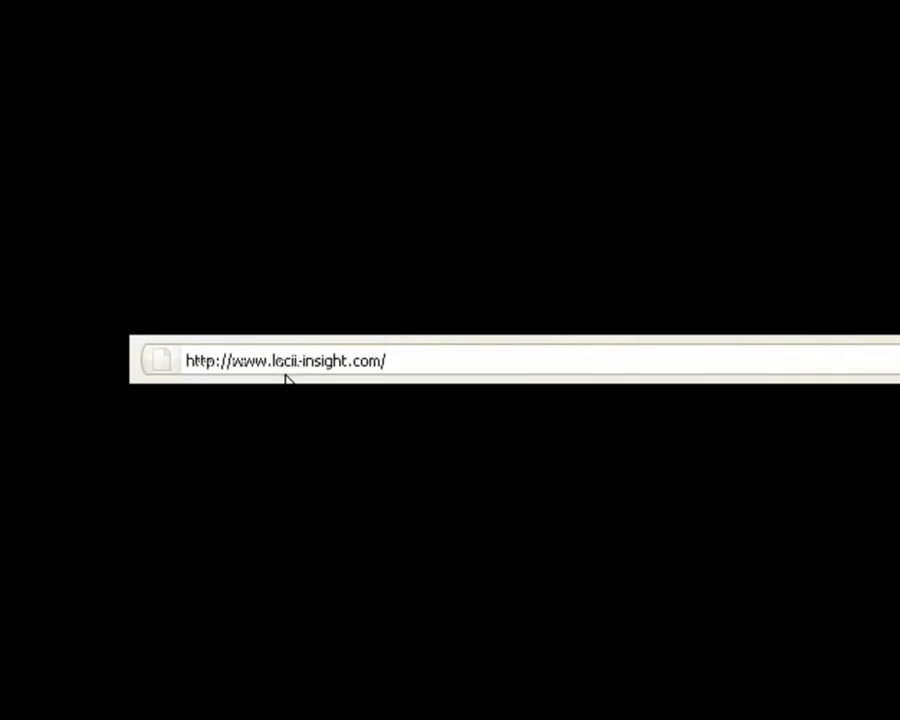